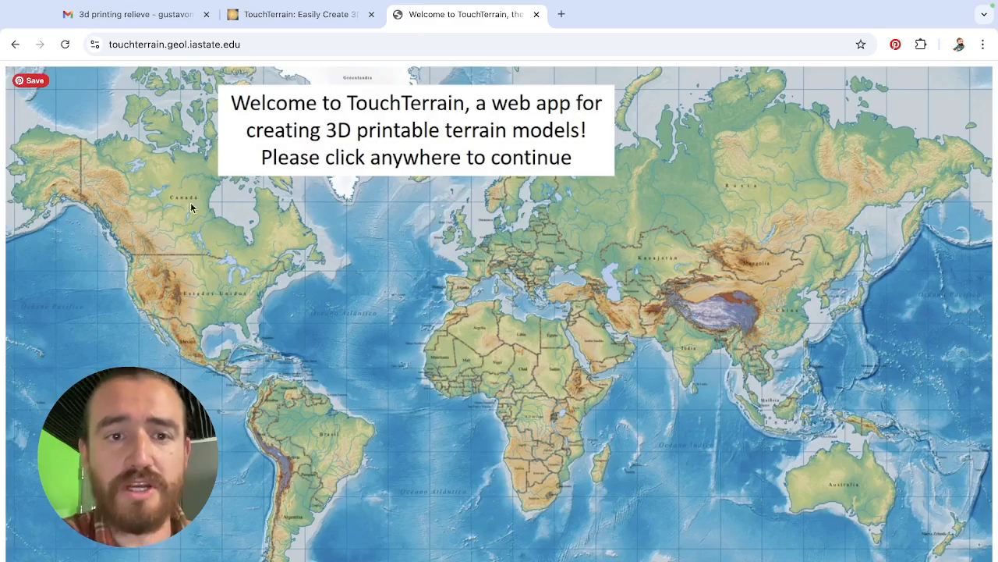
# Enter the terrain model web app and dismiss the Google Maps loading notice.
pyautogui.click(195, 346)
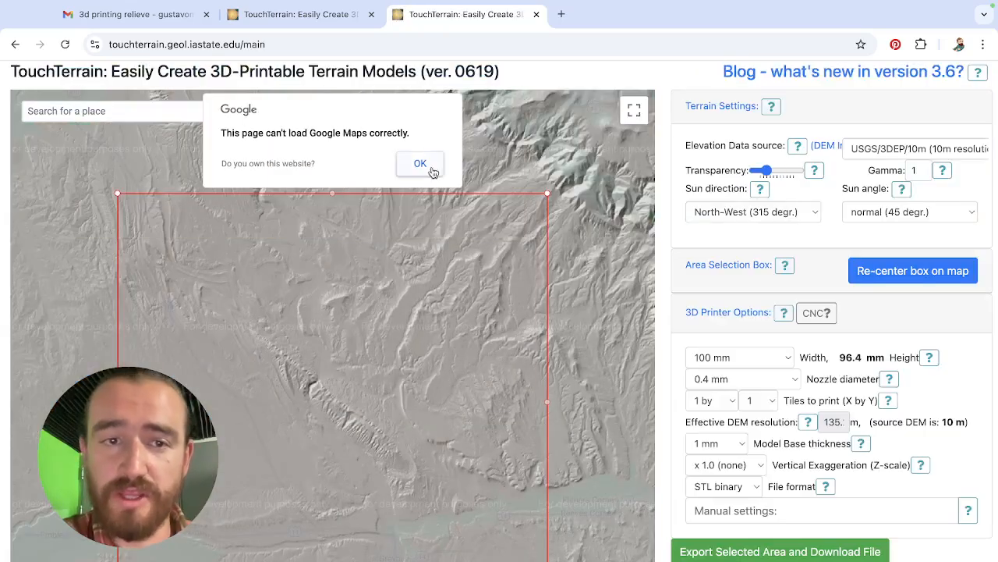
pyautogui.click(421, 165)
# Move the terrain map south from the default United States area to Mexico.
pyautogui.scroll(-1, 418, 378)
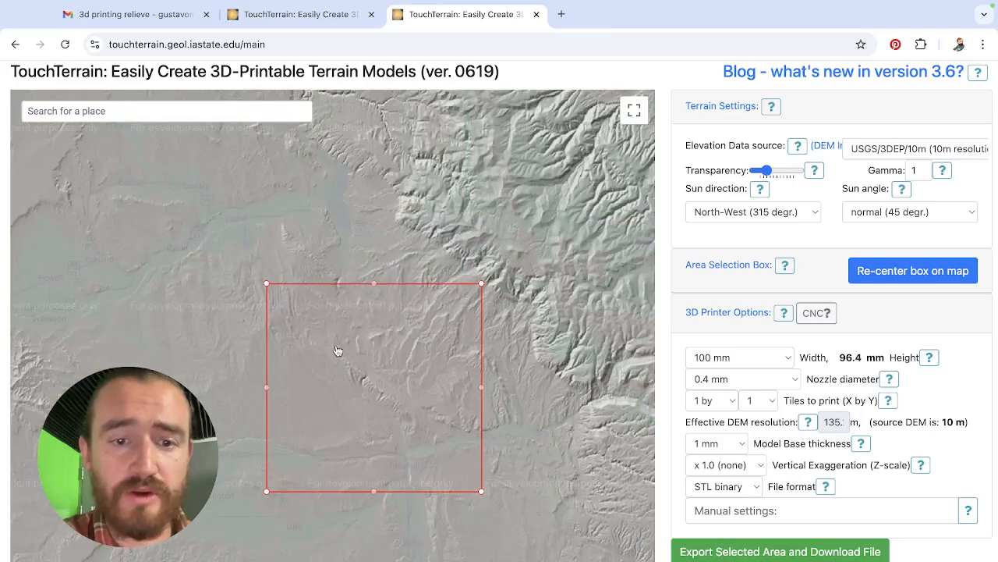
pyautogui.scroll(-2, 338, 351)
pyautogui.moveTo(419, 419); pyautogui.dragTo(346, 139)
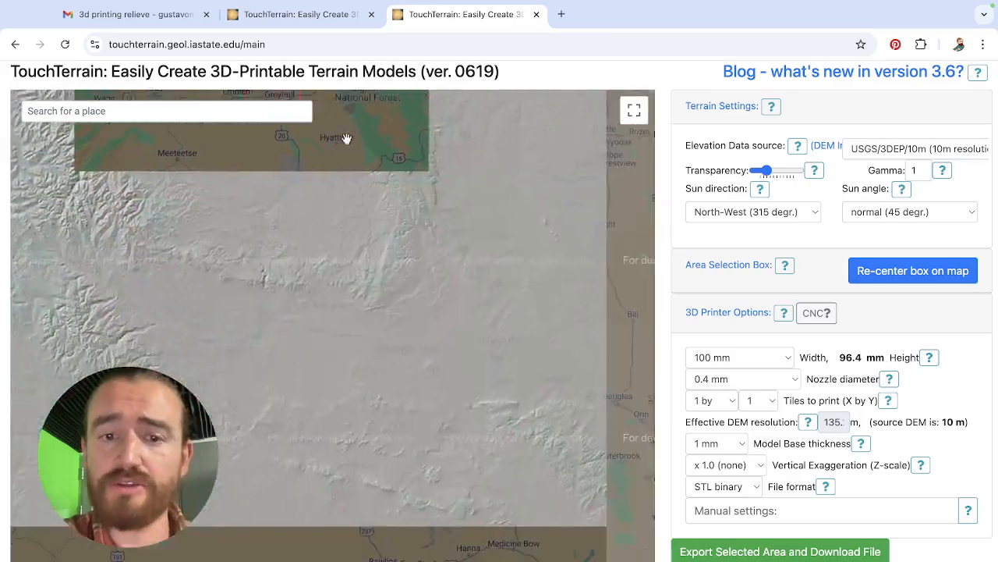
pyautogui.moveTo(385, 455); pyautogui.dragTo(446, 226)
pyautogui.scroll(-1, 450, 234)
pyautogui.scroll(-1, 463, 308)
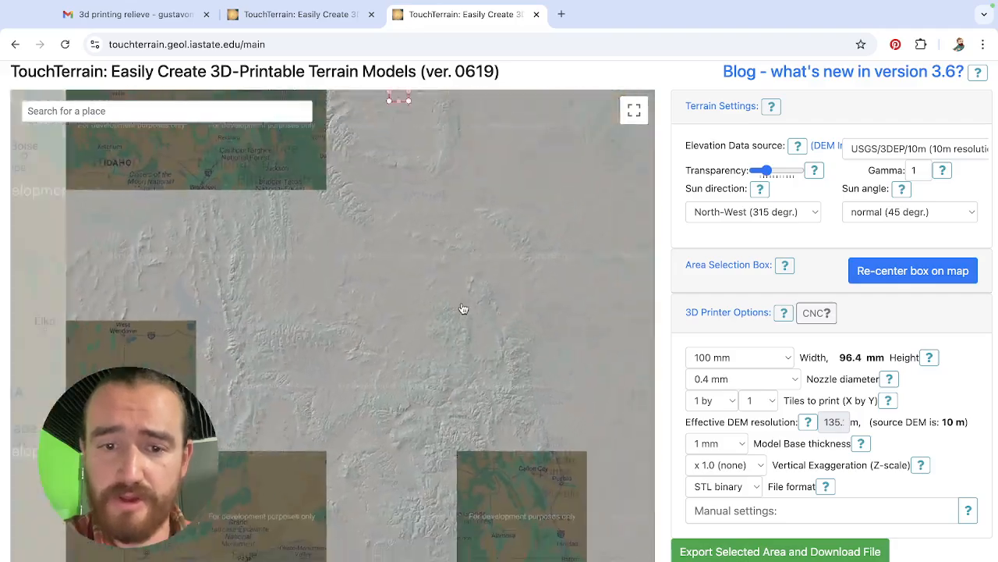
pyautogui.scroll(-1, 461, 307)
pyautogui.moveTo(457, 305); pyautogui.dragTo(362, 135)
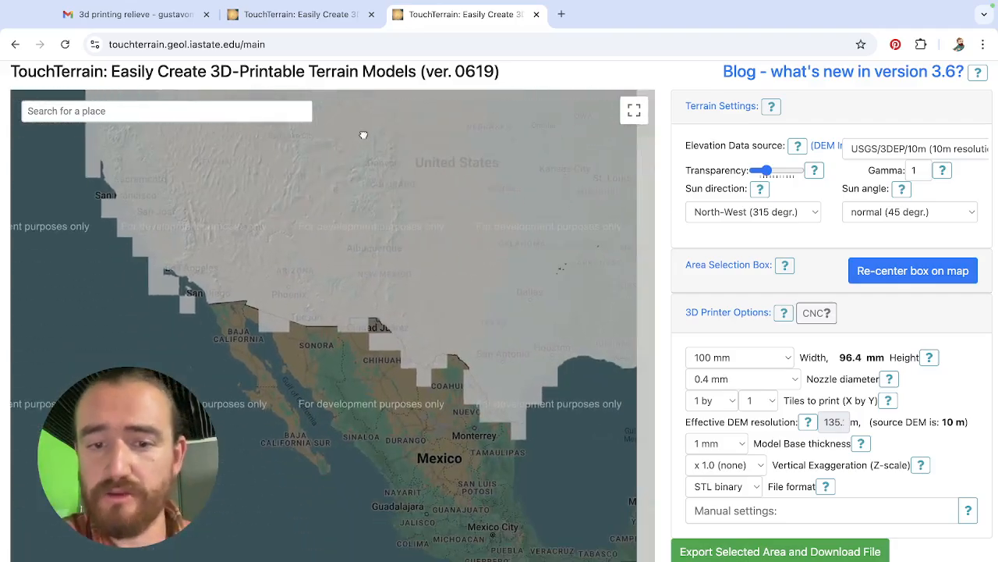
pyautogui.moveTo(426, 276); pyautogui.dragTo(242, 430)
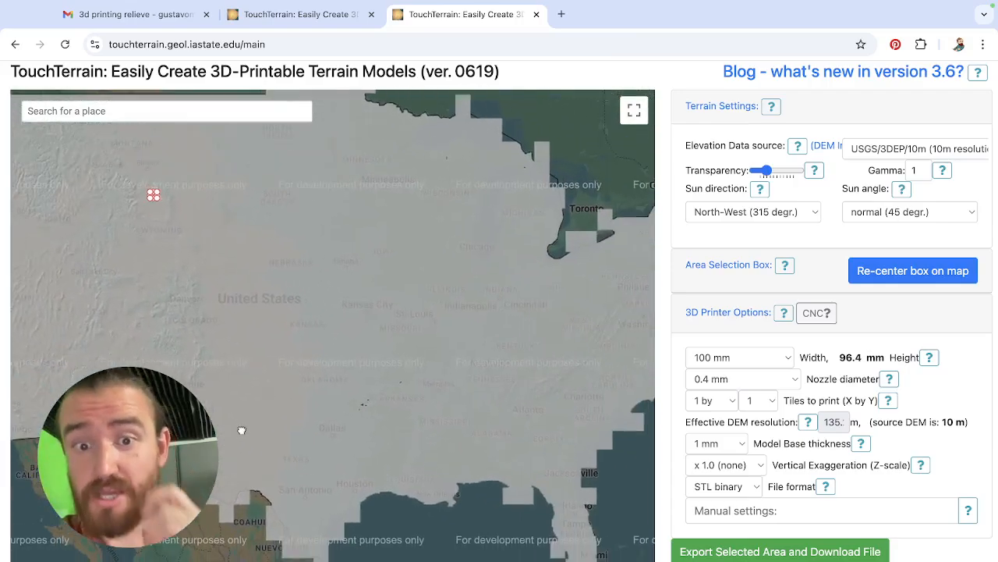
pyautogui.moveTo(300, 418); pyautogui.dragTo(473, 280)
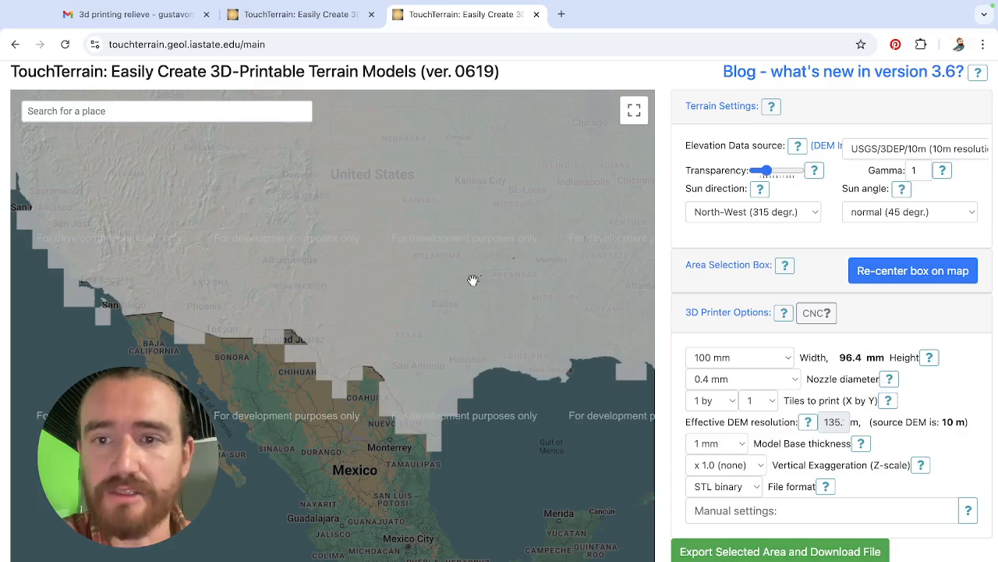
pyautogui.moveTo(398, 348); pyautogui.dragTo(413, 204)
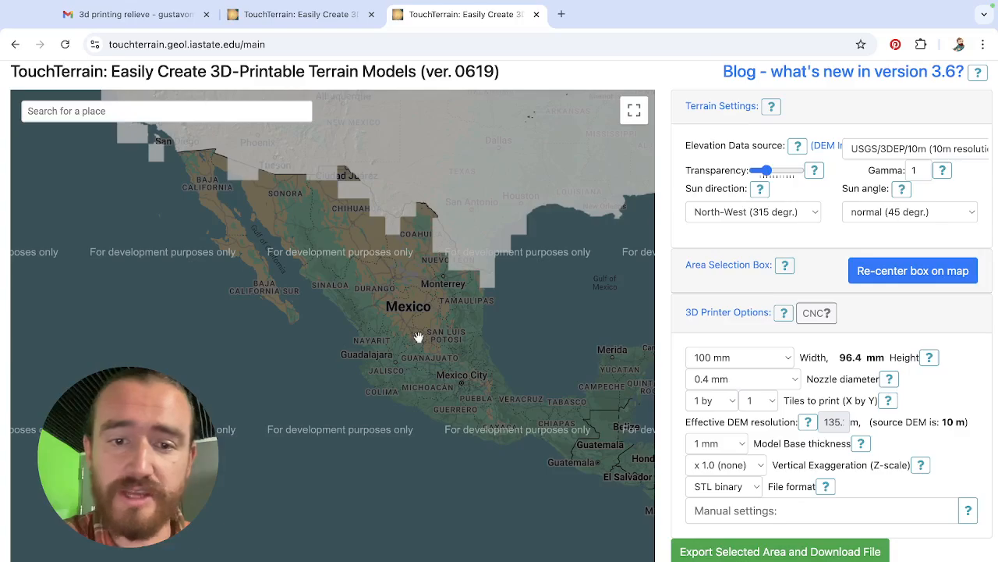
# Zoom the map in on the Parque Nacional Iztaccíhuatl-Popocatépetl, southeast of Mexico City.
pyautogui.scroll(3, 419, 333)
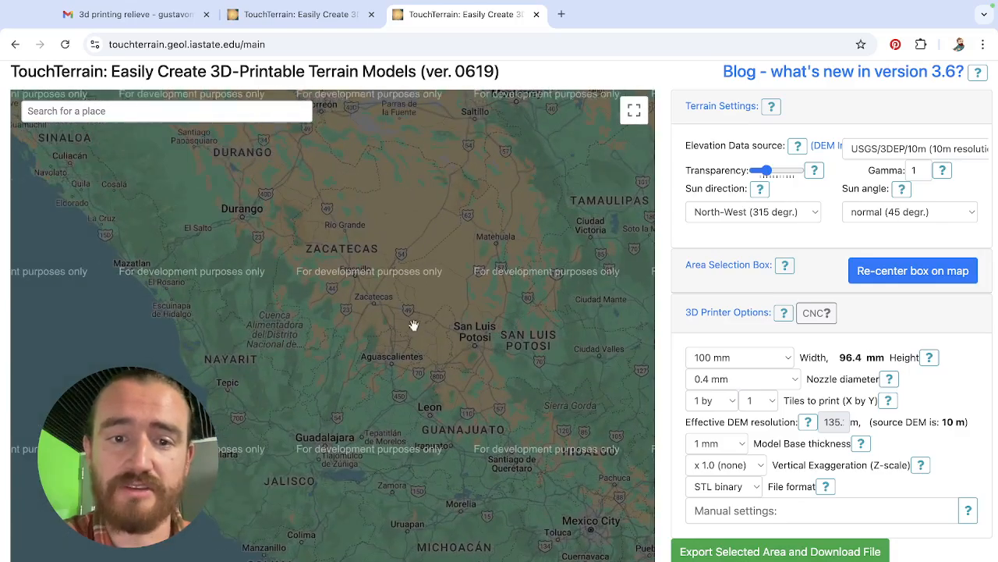
pyautogui.moveTo(416, 317); pyautogui.dragTo(390, 263)
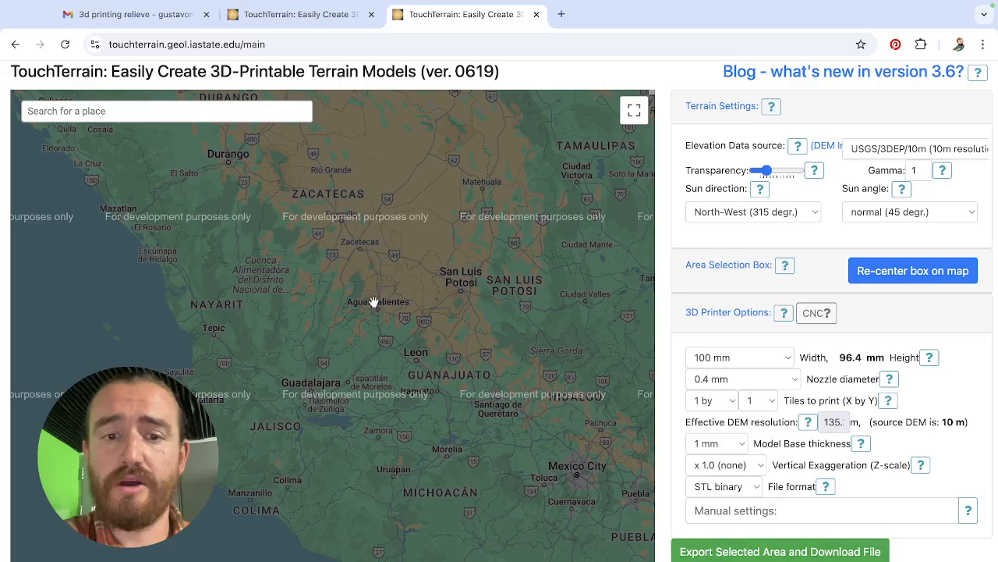
pyautogui.moveTo(468, 332); pyautogui.dragTo(456, 288)
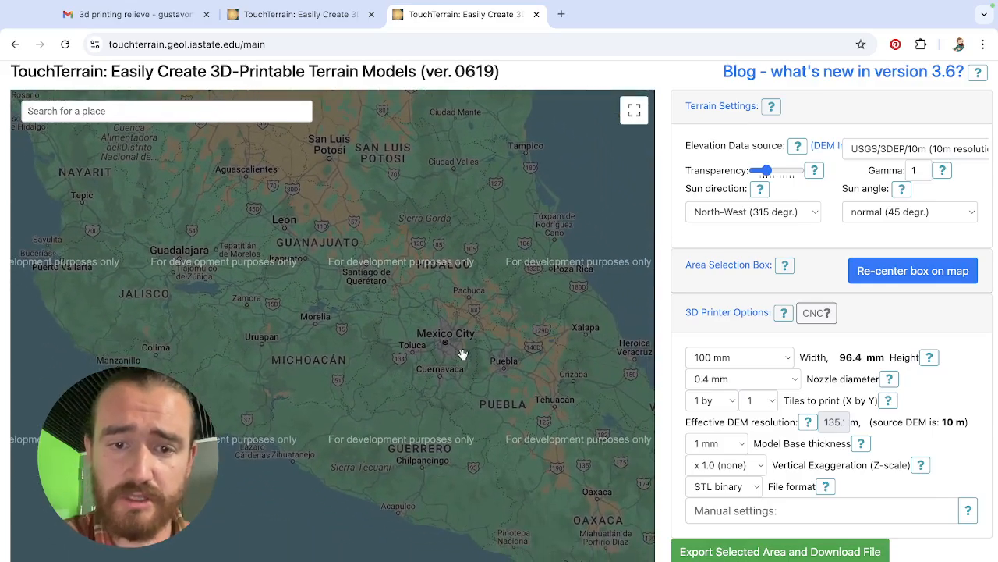
pyautogui.scroll(2, 461, 350)
pyautogui.scroll(2, 461, 346)
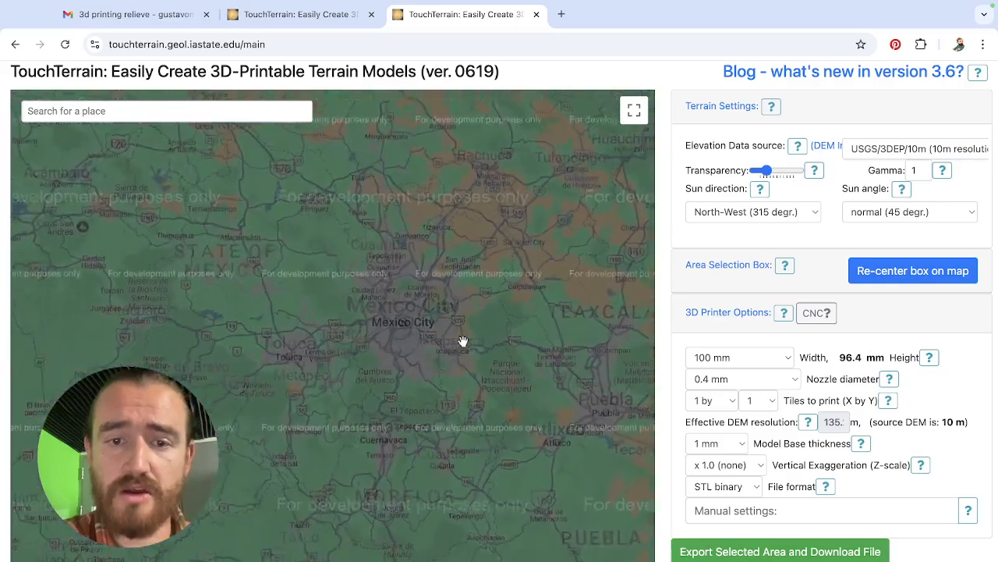
pyautogui.moveTo(474, 344); pyautogui.dragTo(437, 294)
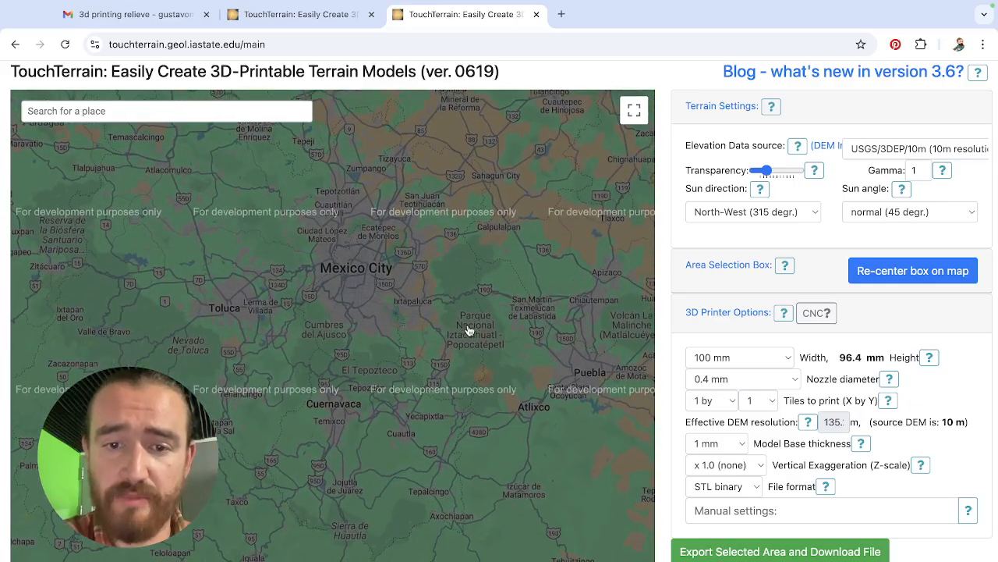
pyautogui.moveTo(471, 330); pyautogui.dragTo(419, 262)
pyautogui.scroll(2, 468, 292)
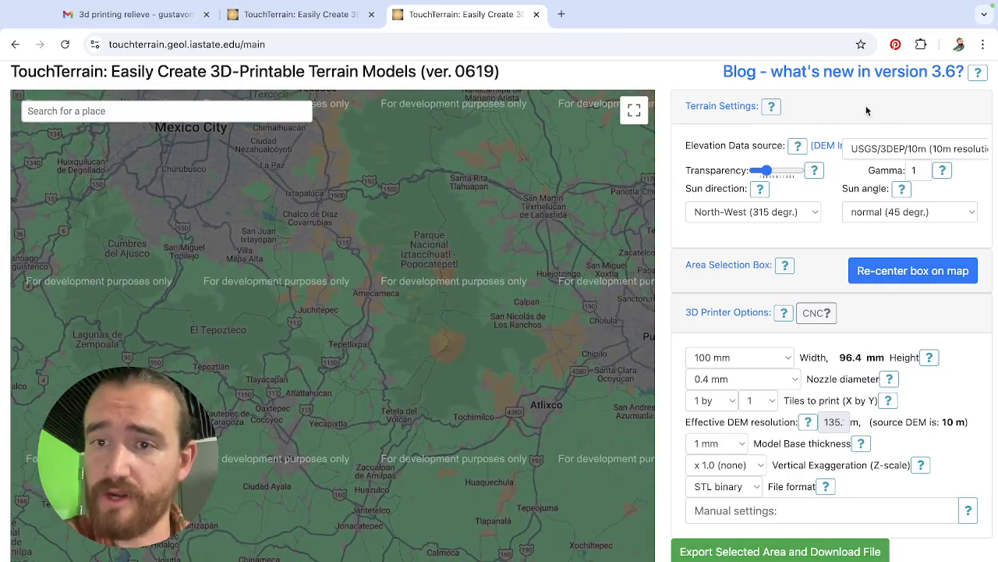
# Set the elevation data source to AW3D30 (30m resolution, worldwide, good quality) and dismiss the Google Maps notice on the reloaded page.
pyautogui.click(875, 152)
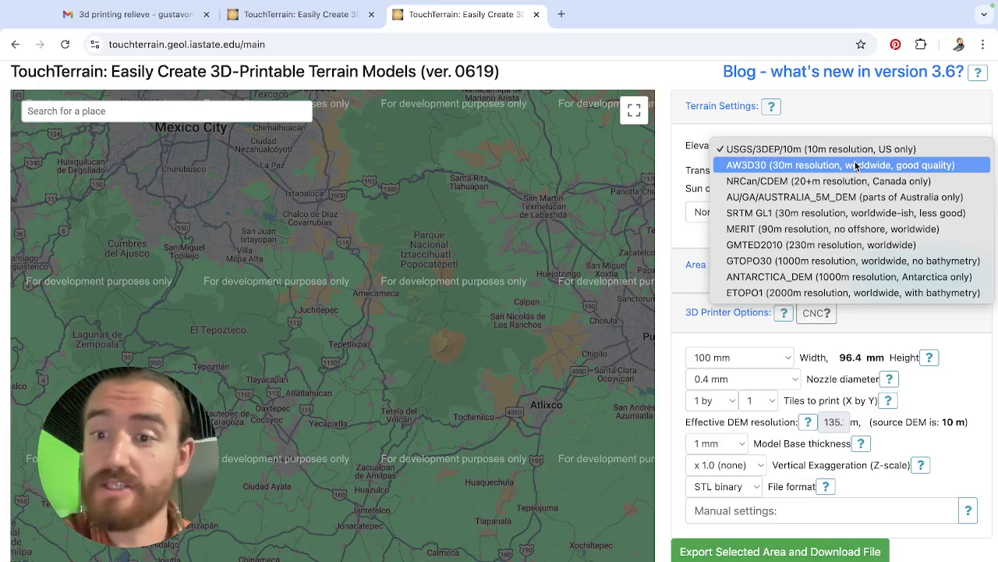
pyautogui.click(856, 166)
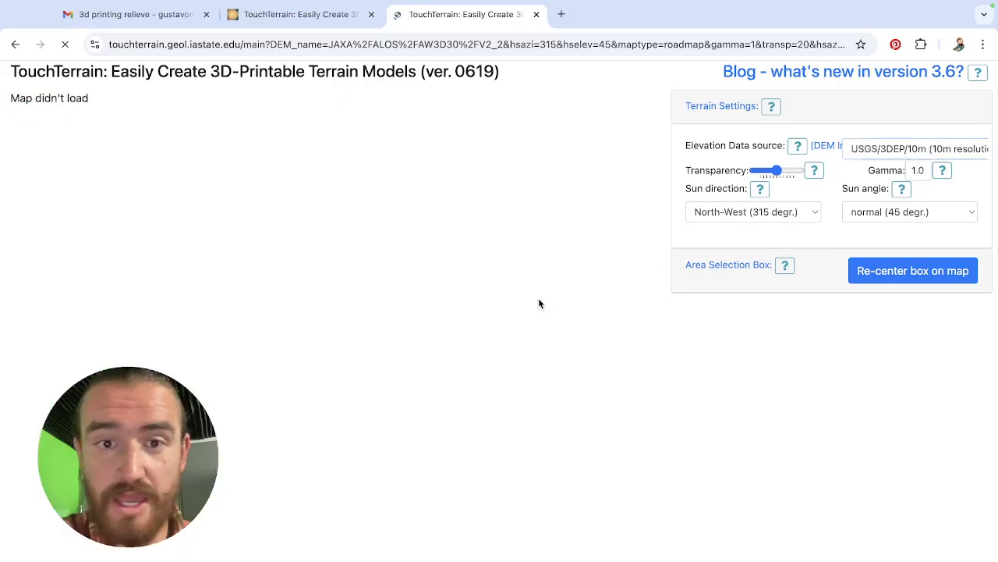
pyautogui.scroll(2, 517, 290)
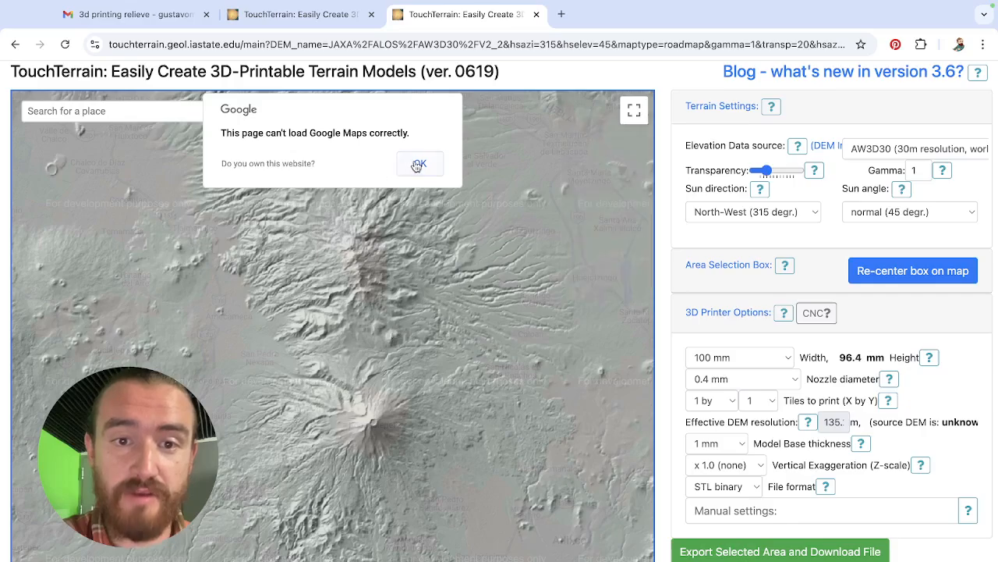
pyautogui.click(416, 164)
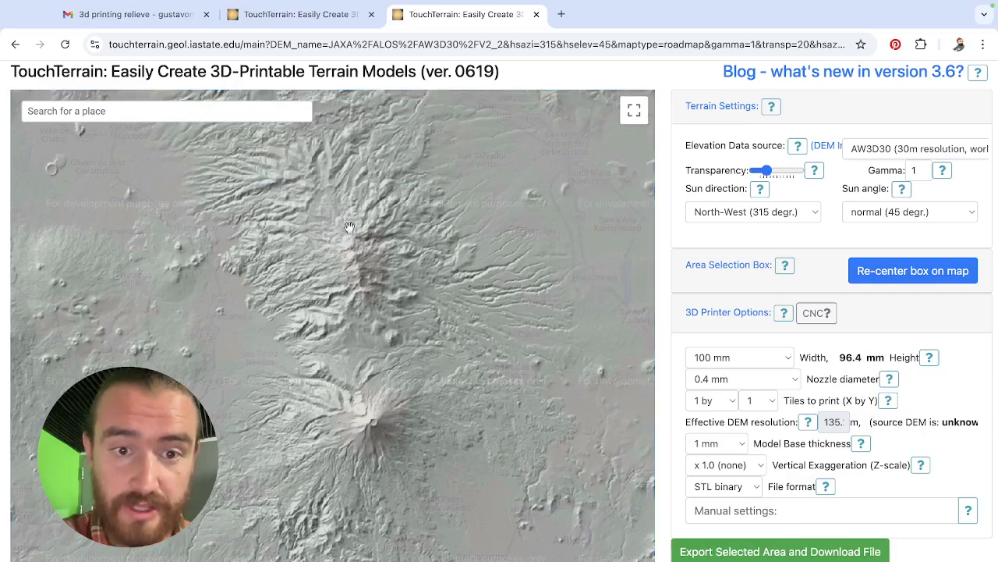
# Re-center the area selection box on the map and resize it around both volcanoes, about 179 mm high at 100 mm width.
pyautogui.moveTo(352, 302); pyautogui.dragTo(343, 334)
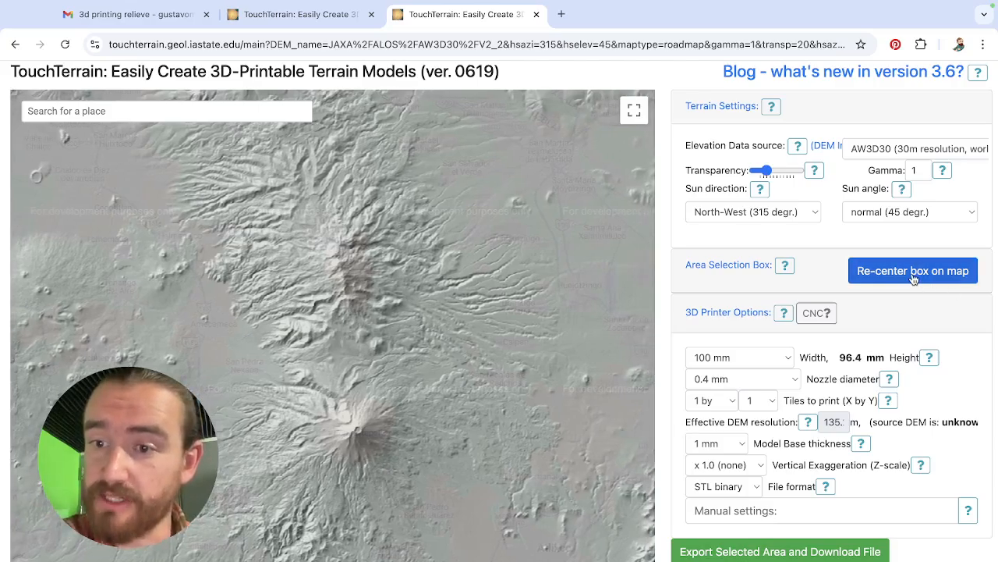
pyautogui.click(903, 271)
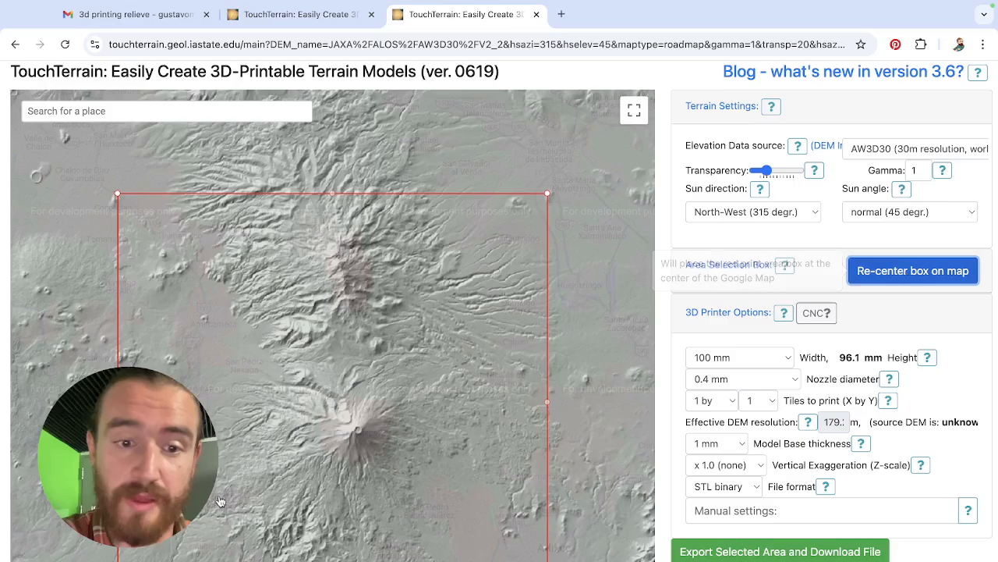
pyautogui.moveTo(117, 402); pyautogui.dragTo(212, 402)
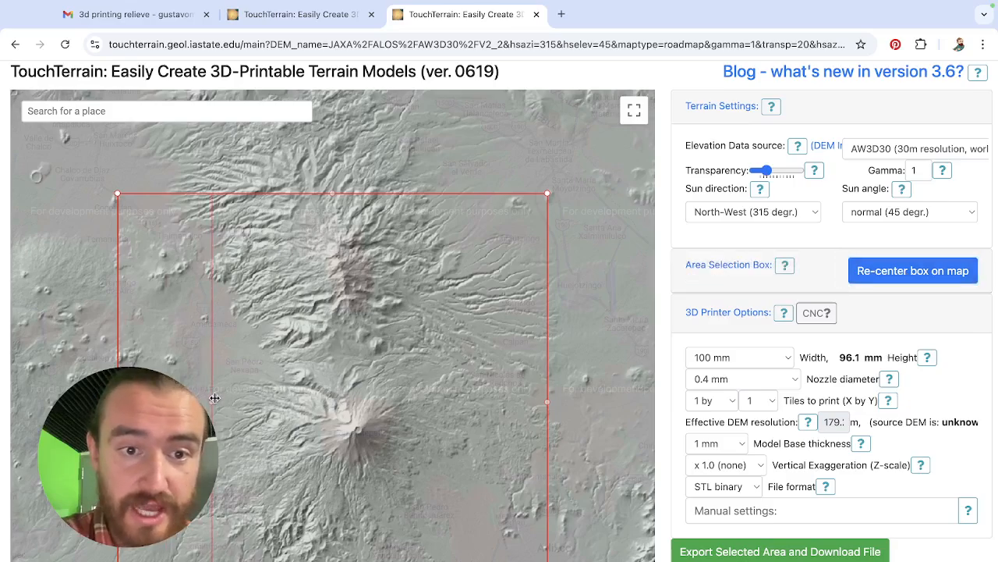
pyautogui.moveTo(550, 398); pyautogui.dragTo(446, 402)
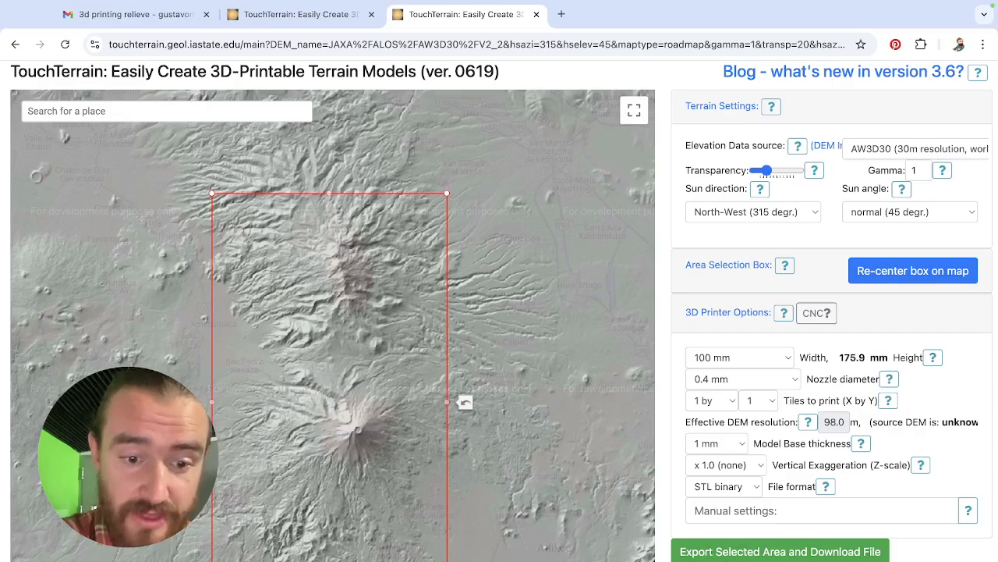
pyautogui.moveTo(329, 561); pyautogui.dragTo(348, 555)
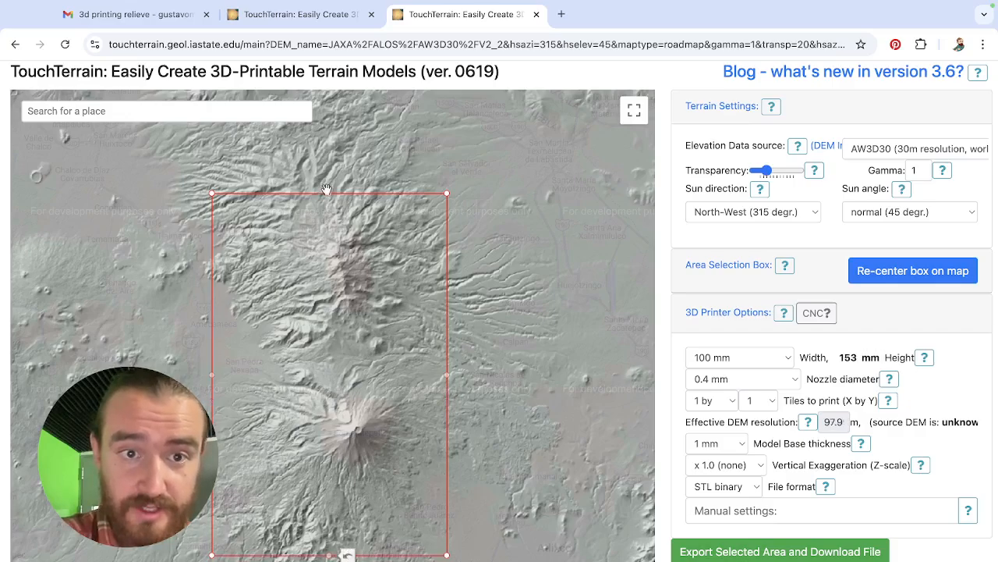
pyautogui.moveTo(329, 193); pyautogui.dragTo(331, 131)
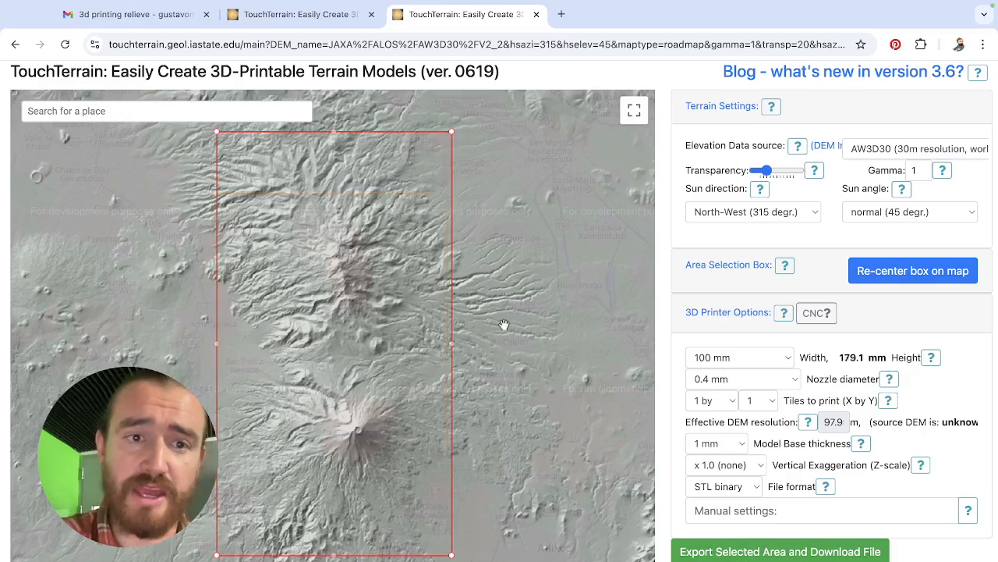
# Tighten the north, east and west edges of the selection box around the volcanoes, to about 196 mm high at 100 mm width.
pyautogui.scroll(-2, 504, 324)
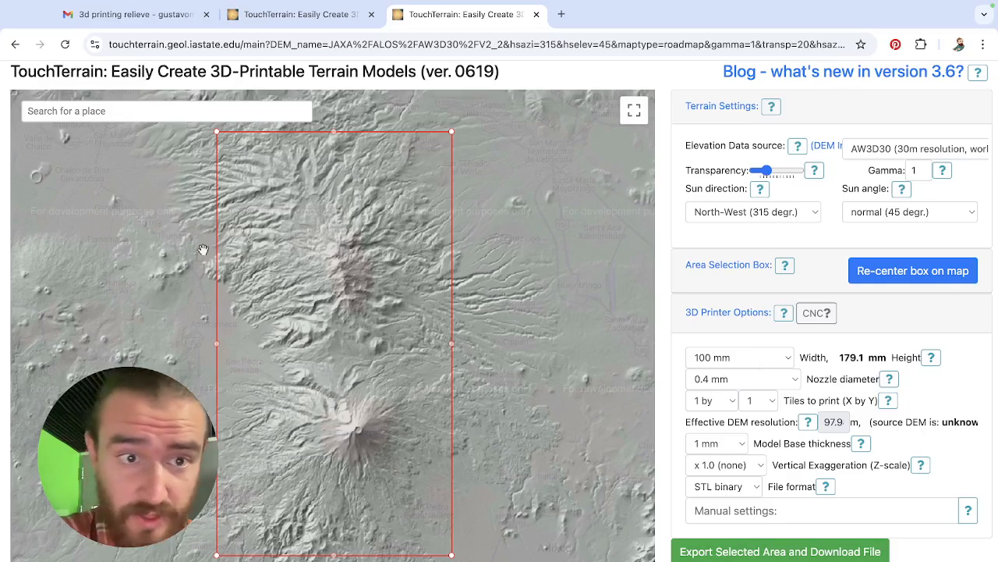
pyautogui.moveTo(336, 130); pyautogui.dragTo(350, 147)
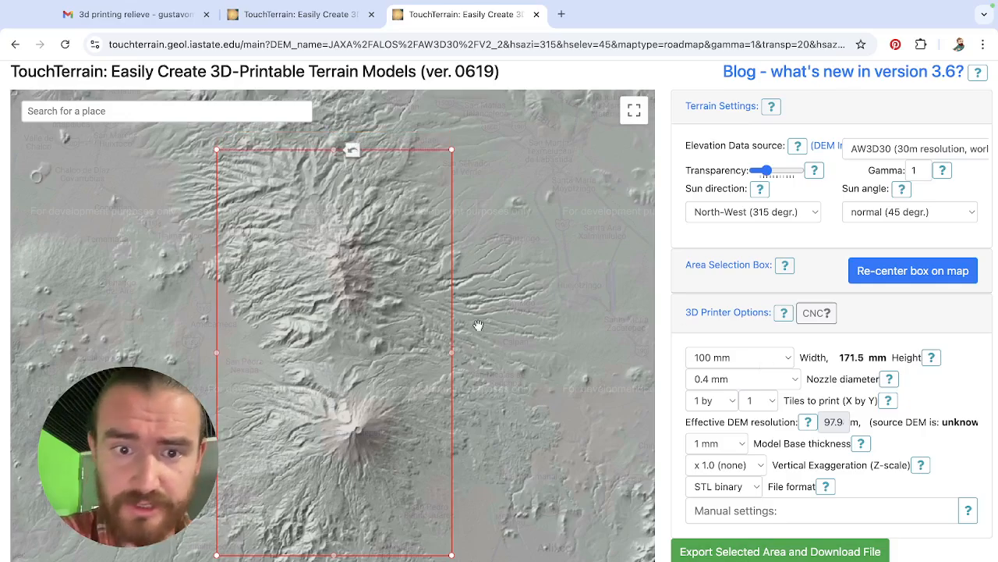
pyautogui.moveTo(454, 358); pyautogui.dragTo(441, 355)
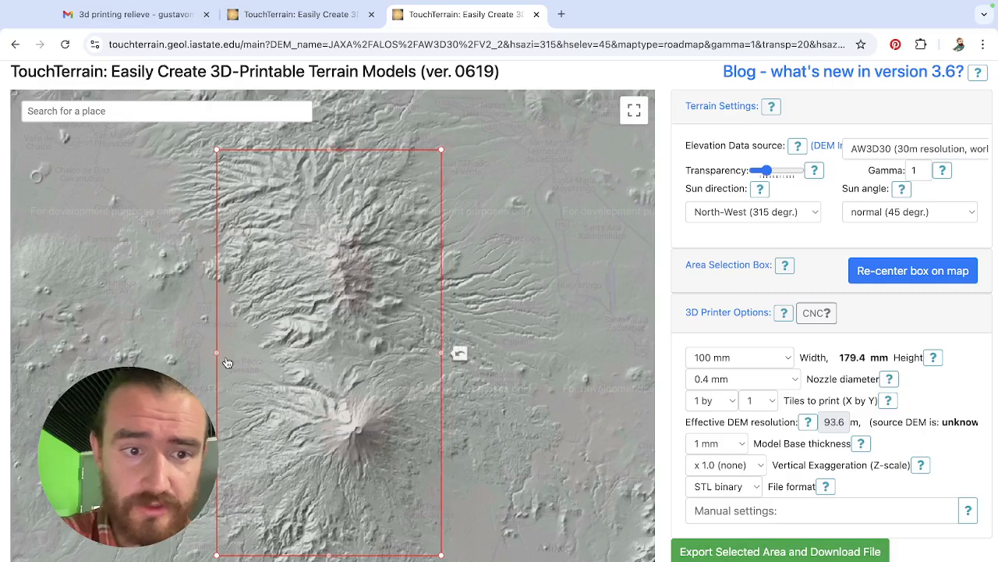
pyautogui.moveTo(216, 353); pyautogui.dragTo(236, 353)
# Set the printed model's width to 90 mm.
pyautogui.click(777, 359)
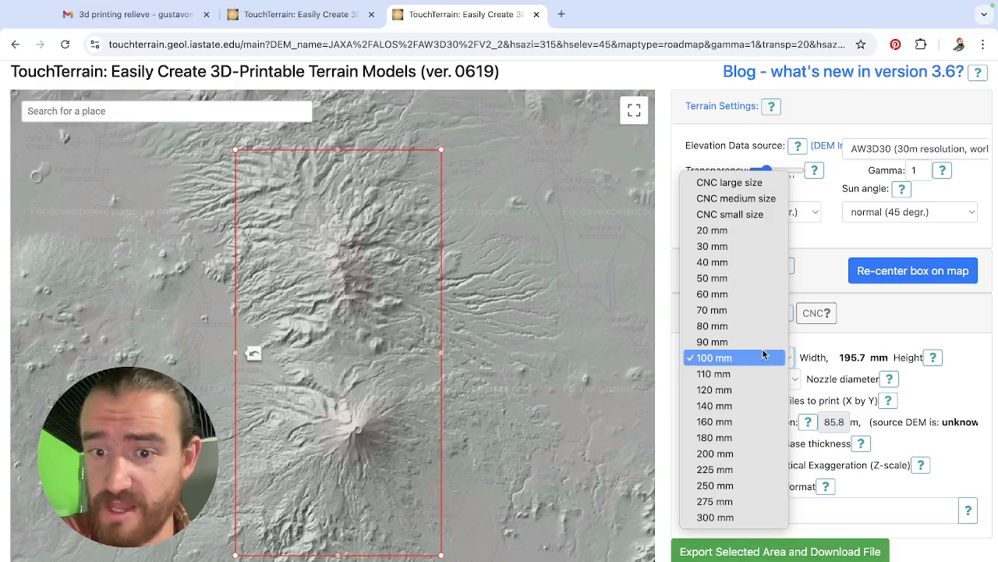
pyautogui.click(773, 341)
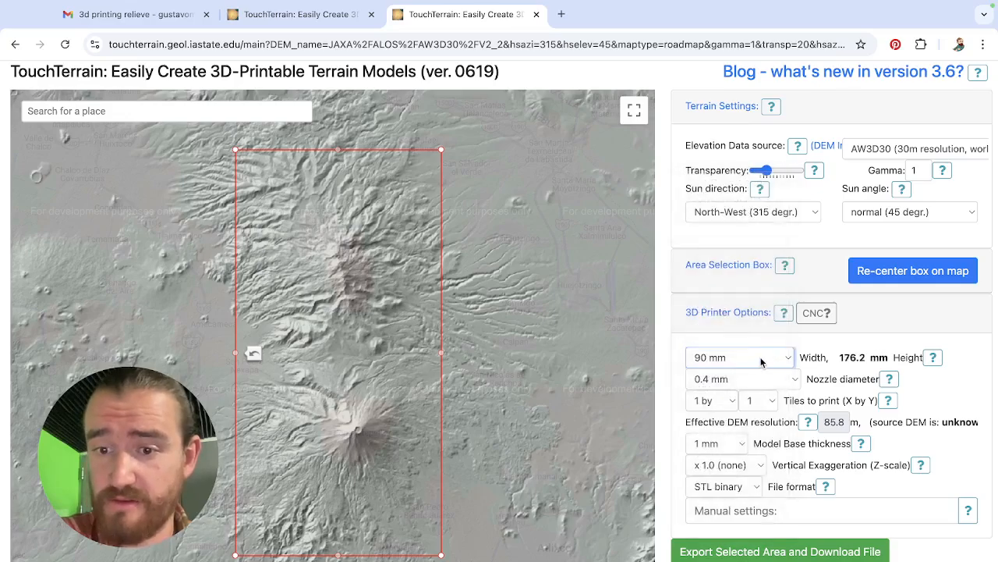
pyautogui.click(758, 357)
pyautogui.click(758, 357)
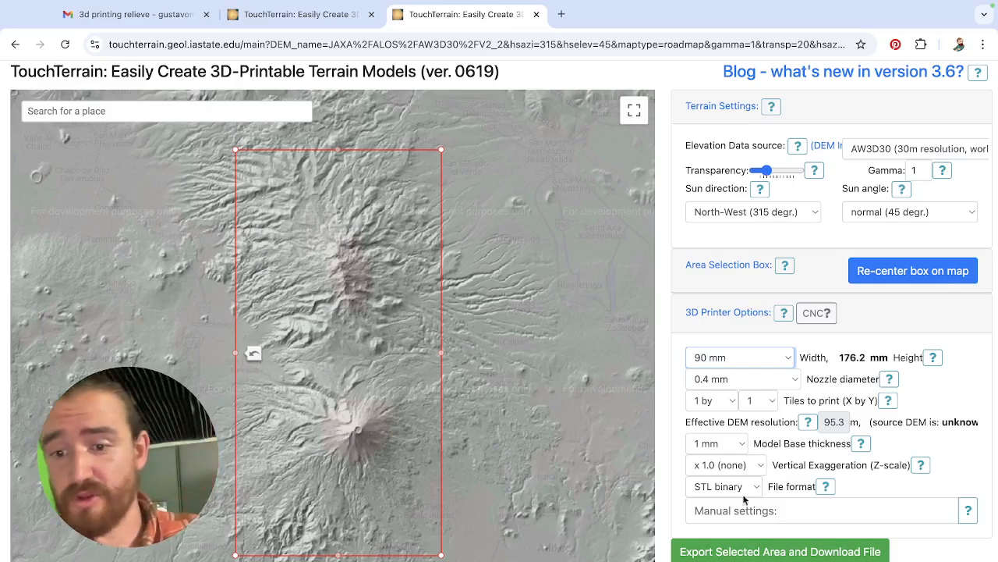
# Read the help on vertical exaggeration and set the Z-scale to x 1.5.
pyautogui.click(921, 465)
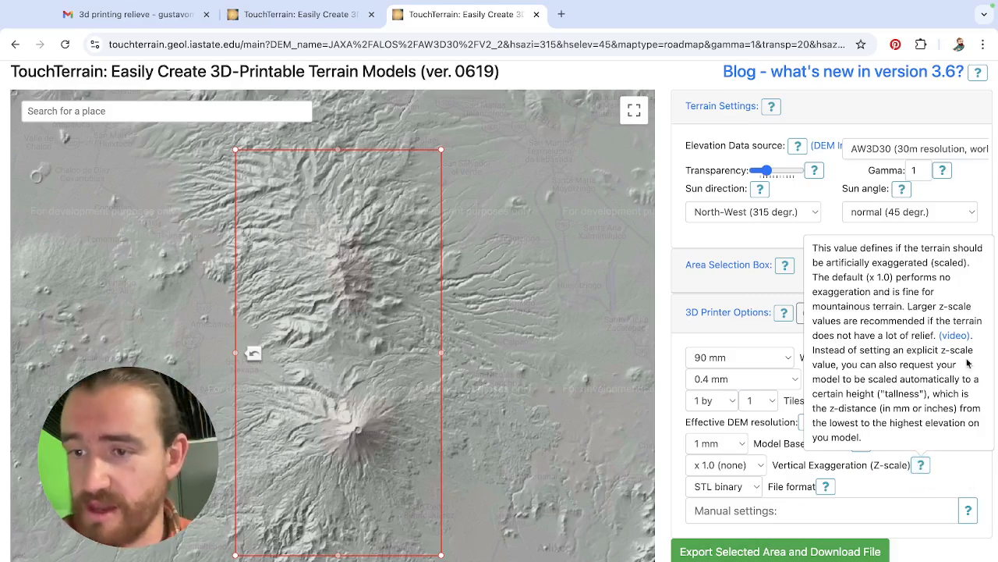
pyautogui.click(919, 466)
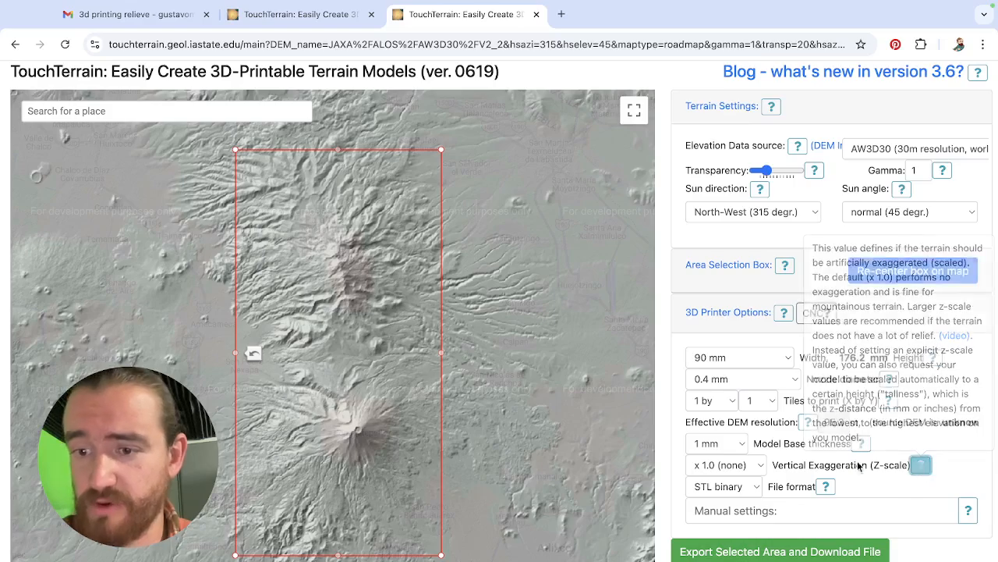
pyautogui.click(762, 466)
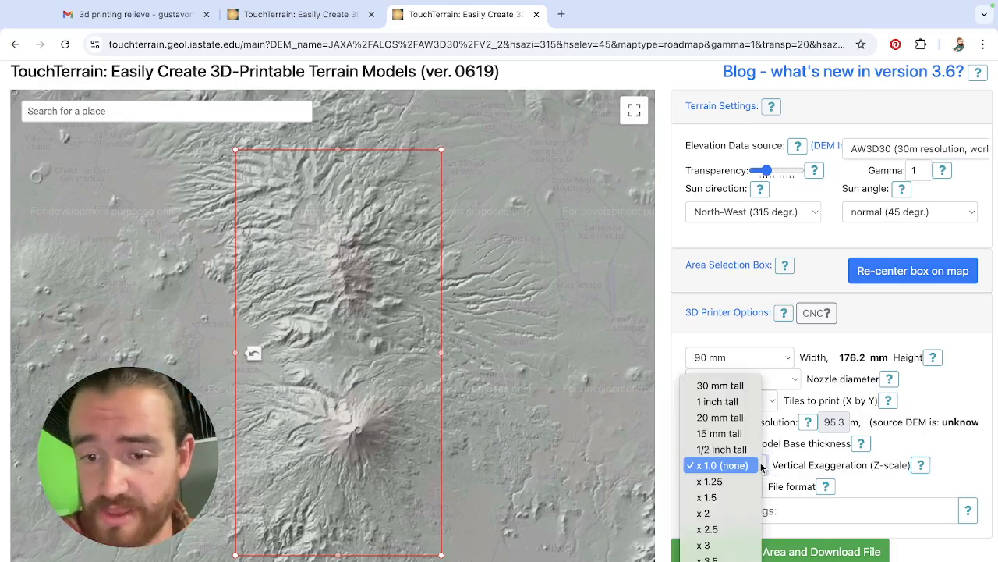
pyautogui.click(734, 497)
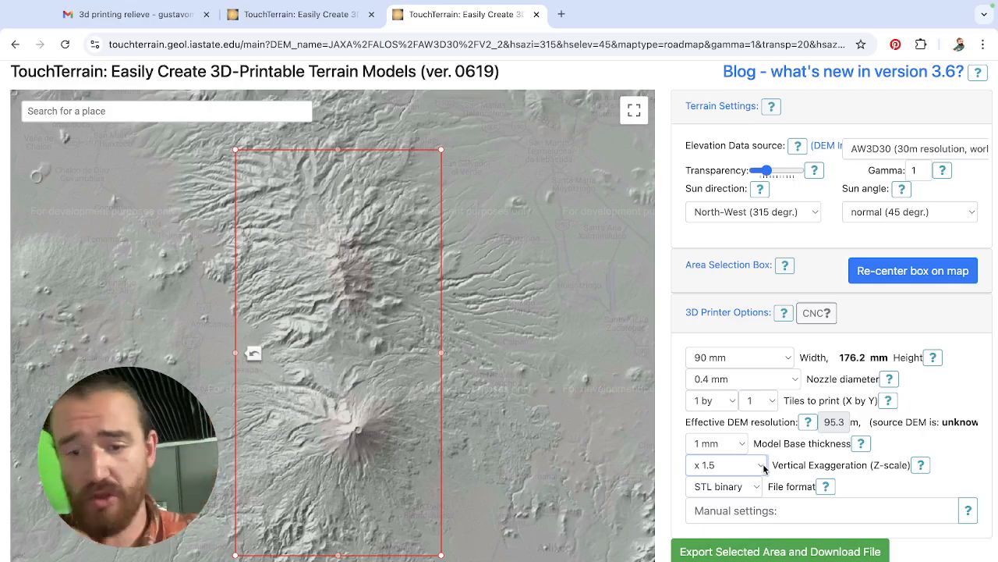
# Export the selected volcano area as a binary STL terrain model.
pyautogui.click(757, 553)
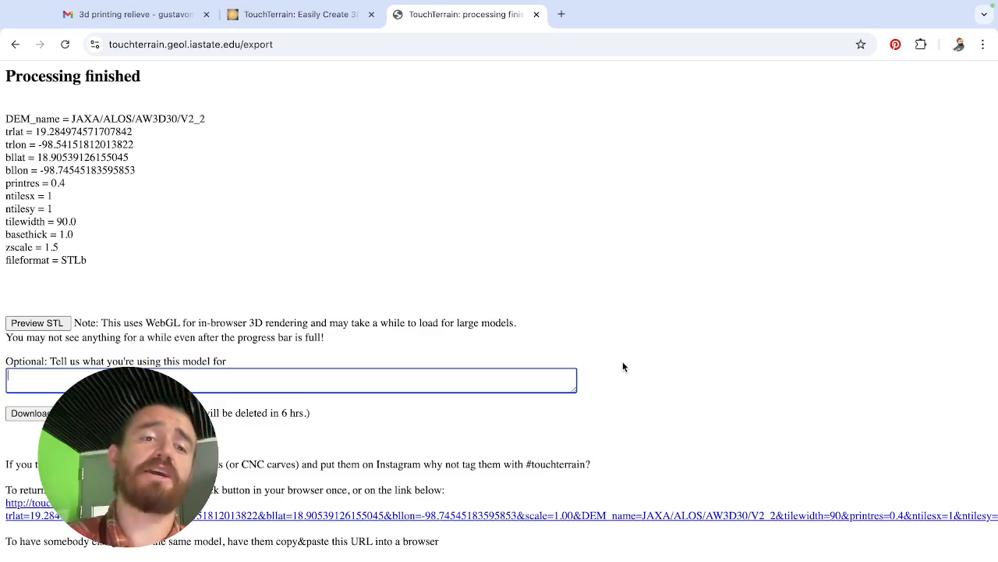
# Preview the exported terrain model in 3D from several angles and download its zip file.
pyautogui.click(49, 327)
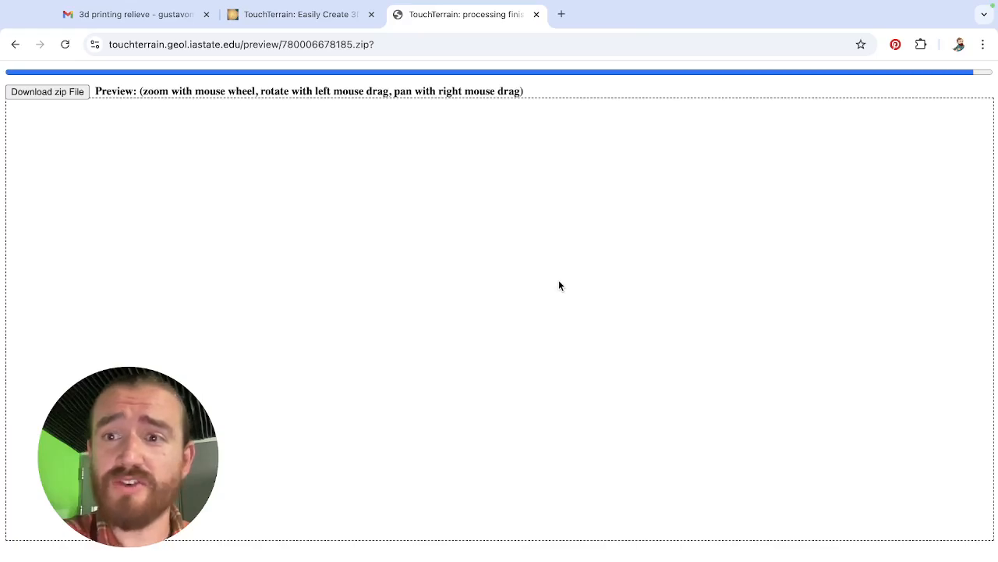
pyautogui.moveTo(568, 289); pyautogui.dragTo(415, 365)
pyautogui.scroll(5, 433, 366)
pyautogui.scroll(-3, 433, 366)
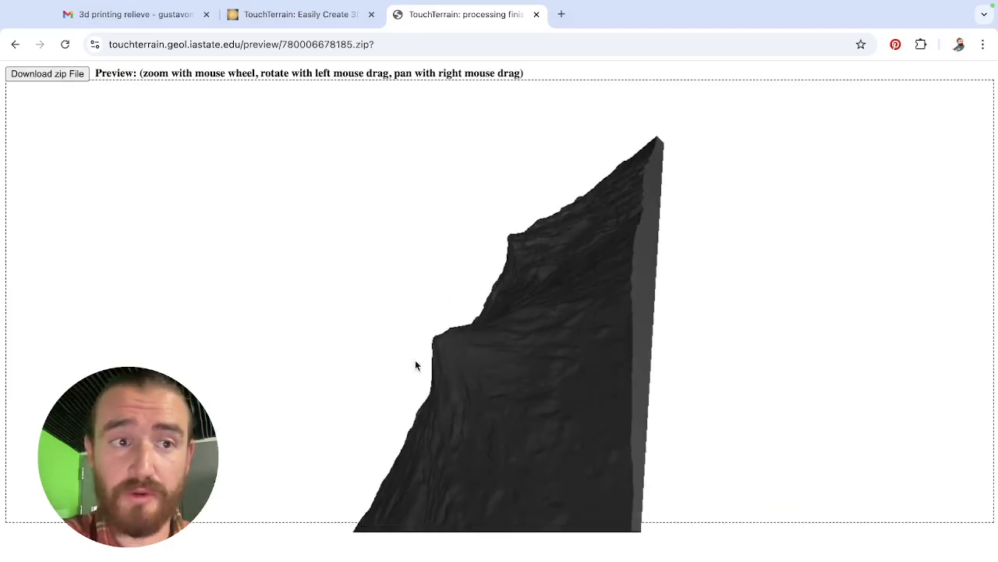
pyautogui.click(49, 73)
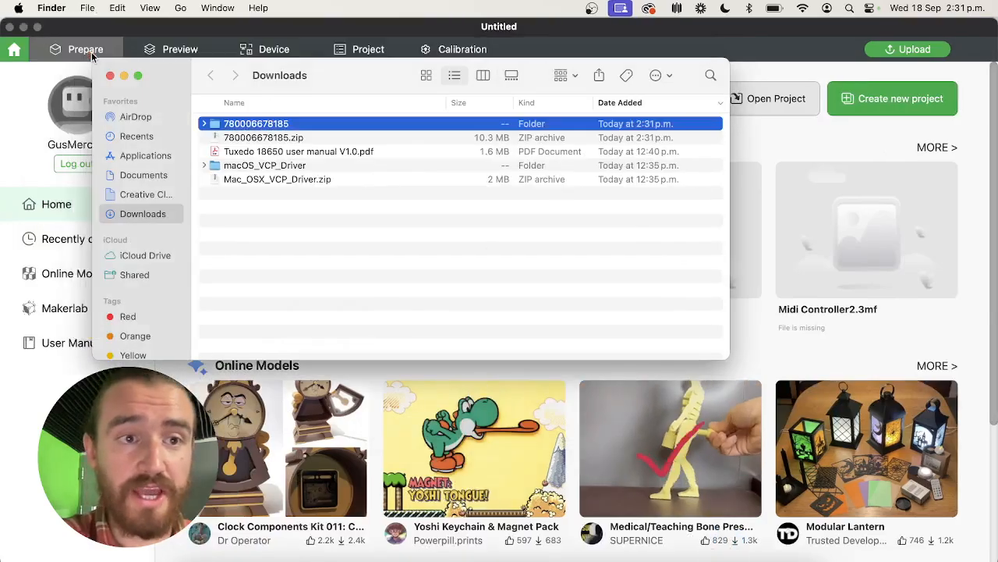
pyautogui.doubleClick(253, 123)
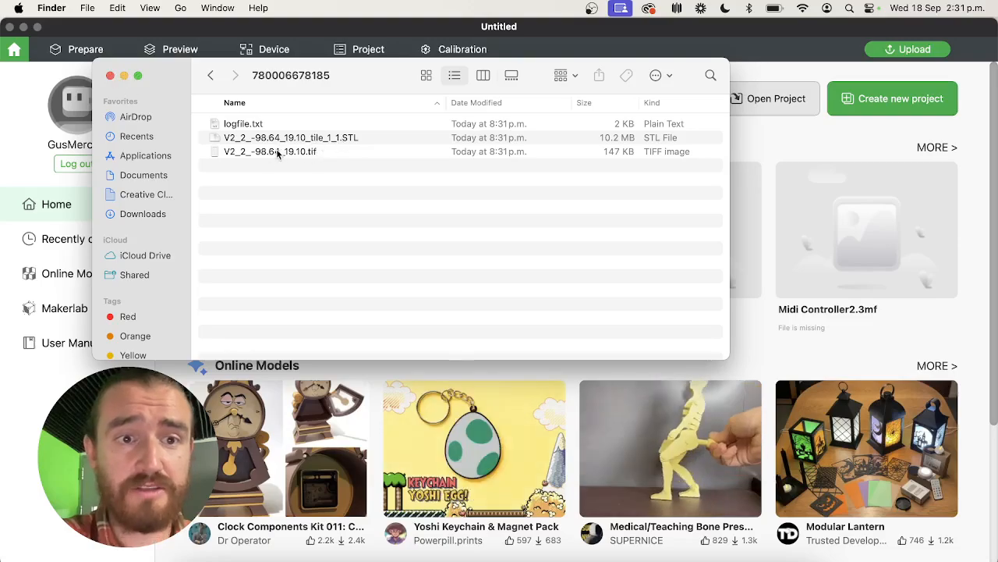
pyautogui.moveTo(184, 76); pyautogui.dragTo(237, 312)
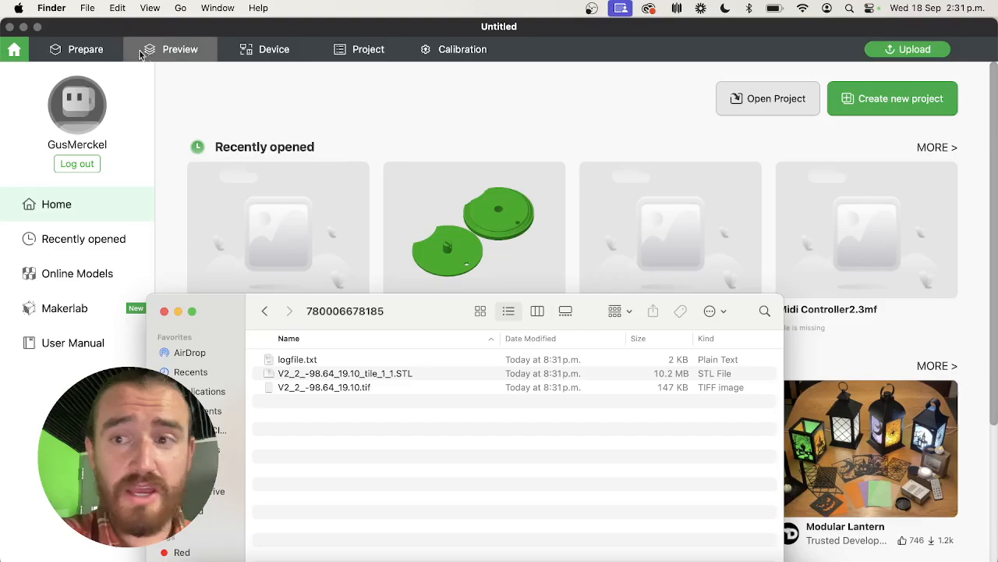
pyautogui.click(116, 49)
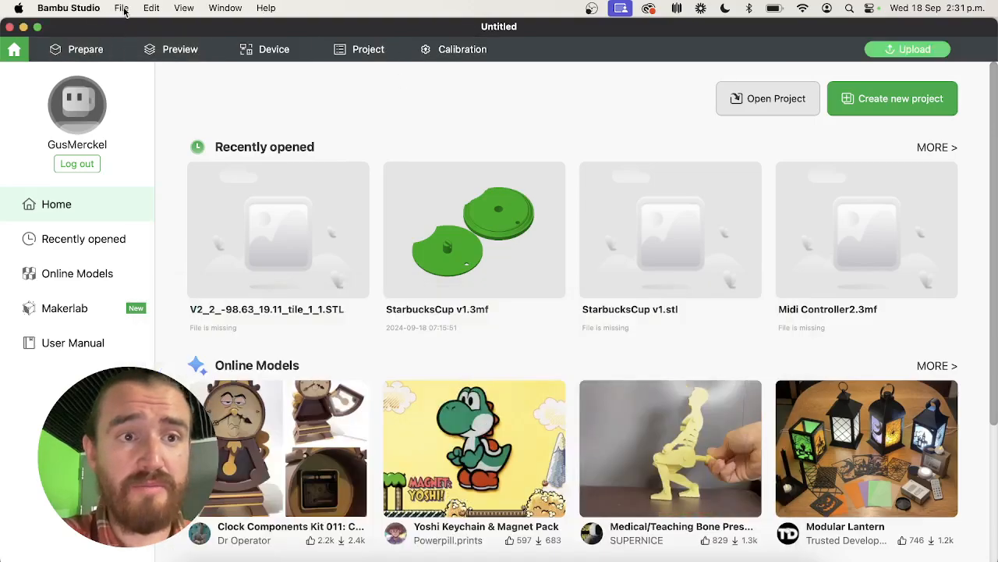
pyautogui.click(120, 8)
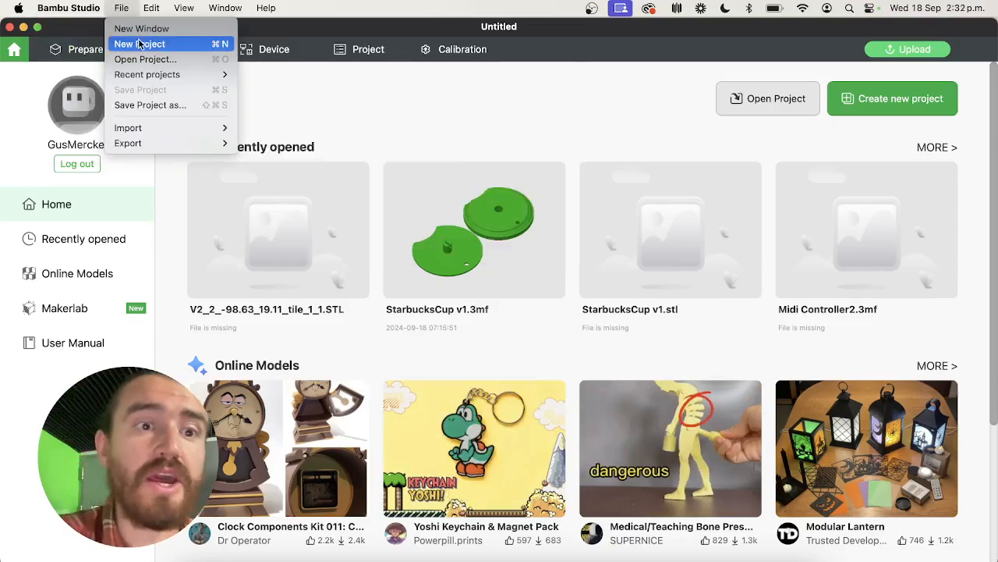
pyautogui.moveTo(152, 131)
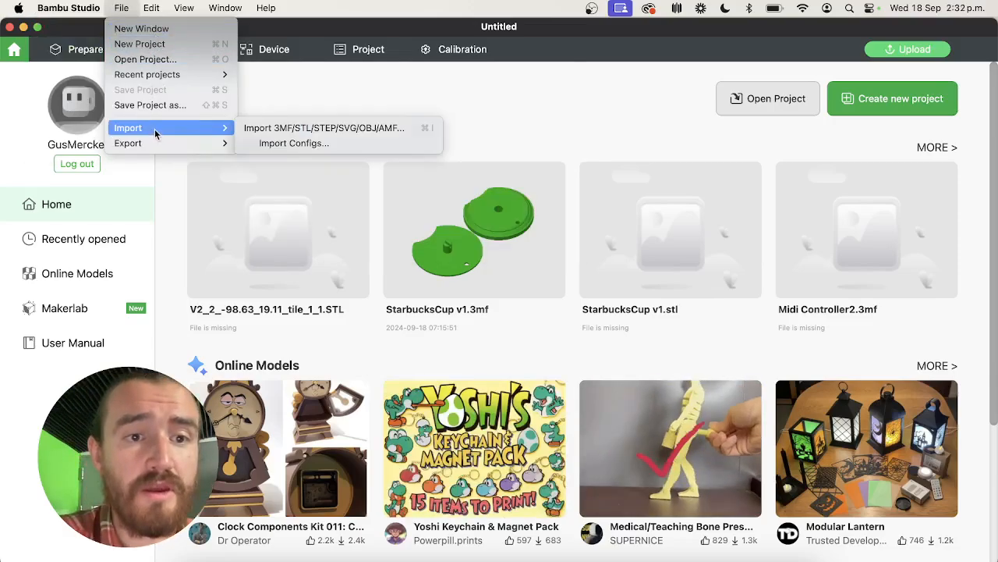
pyautogui.click(296, 131)
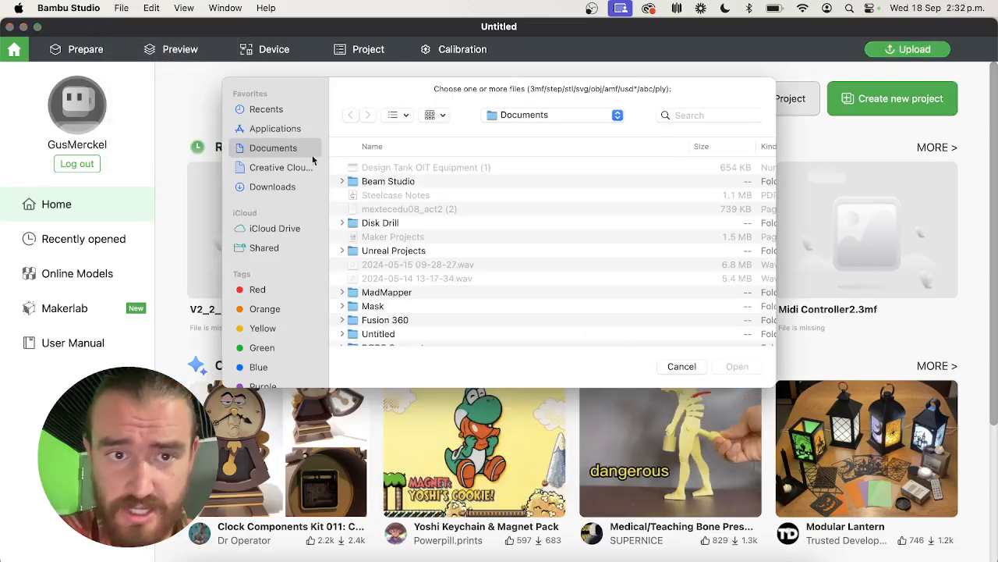
pyautogui.click(272, 187)
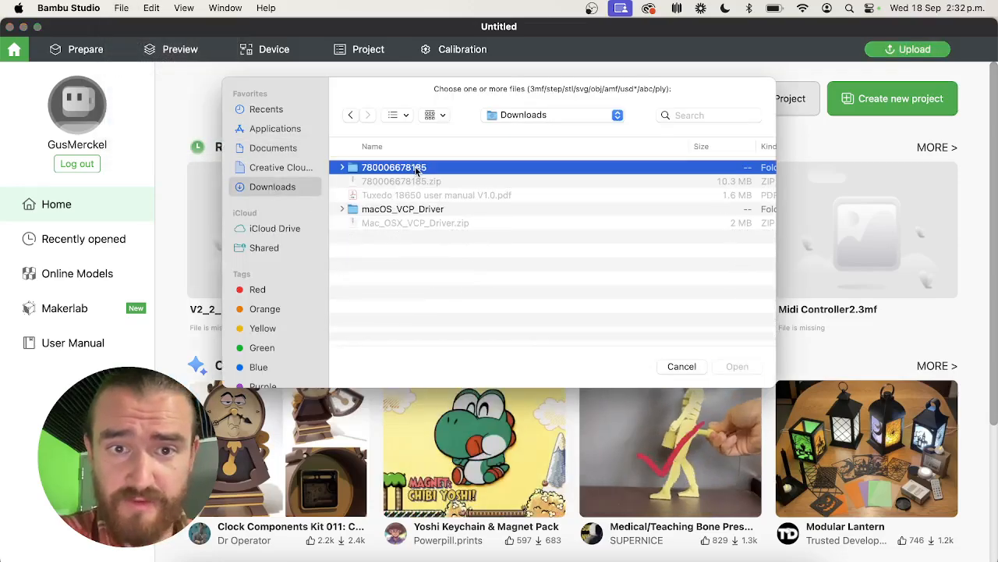
pyautogui.doubleClick(390, 166)
pyautogui.click(441, 196)
pyautogui.click(741, 366)
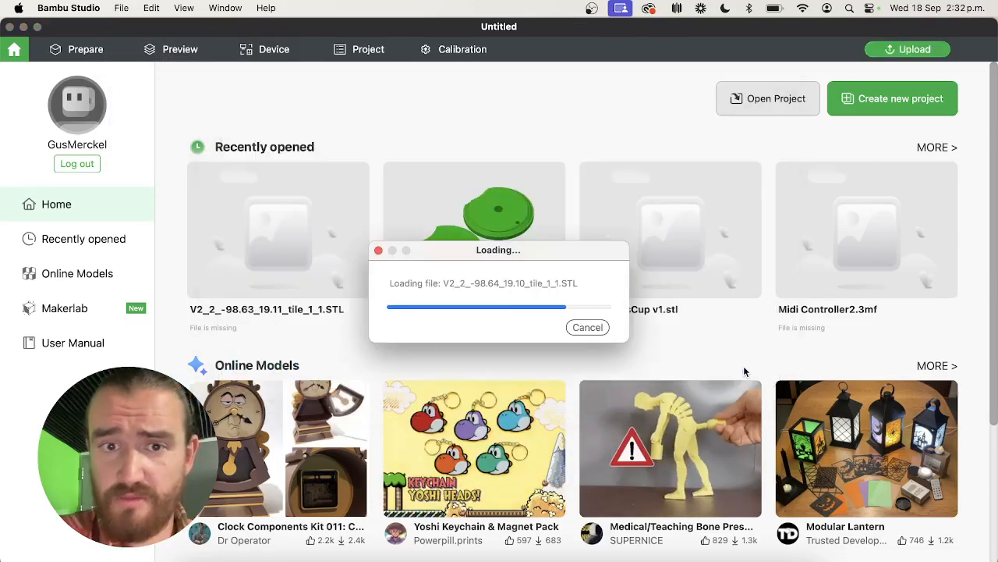
# Rotate the terrain model about the Z axis to about 90.55° so its long side runs across the plate.
pyautogui.scroll(2, 815, 300)
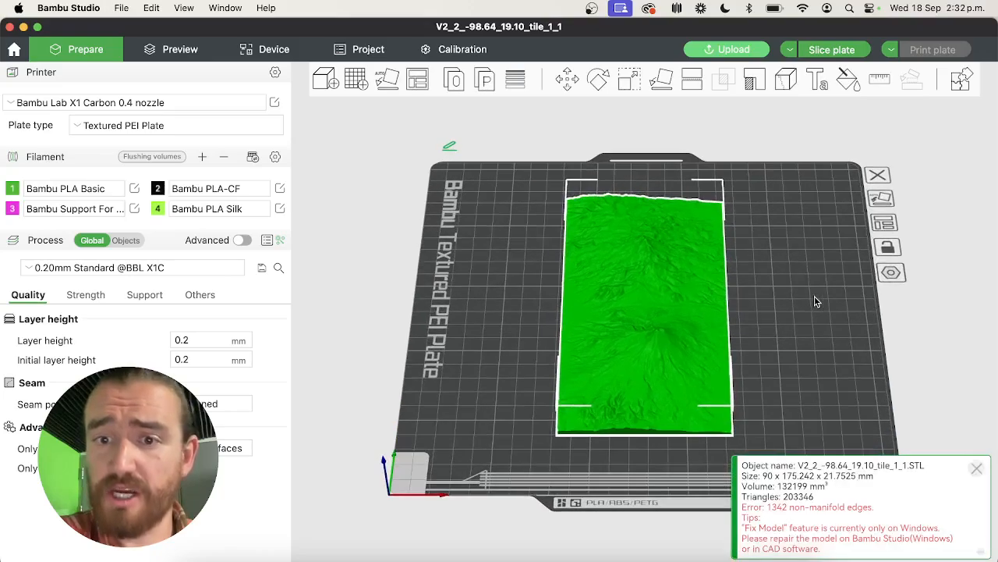
pyautogui.press('r')
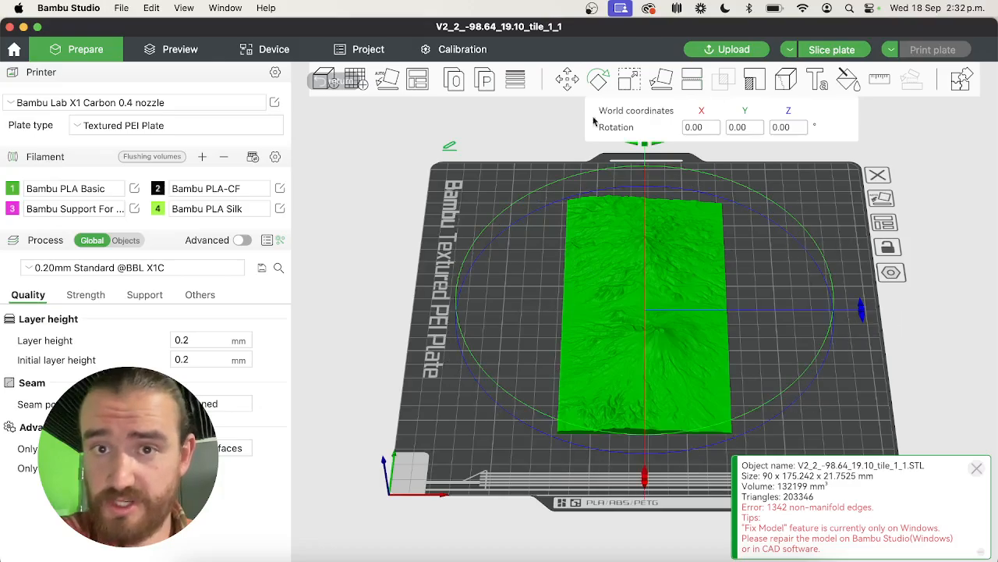
pyautogui.scroll(-5, 523, 227)
pyautogui.scroll(4, 523, 227)
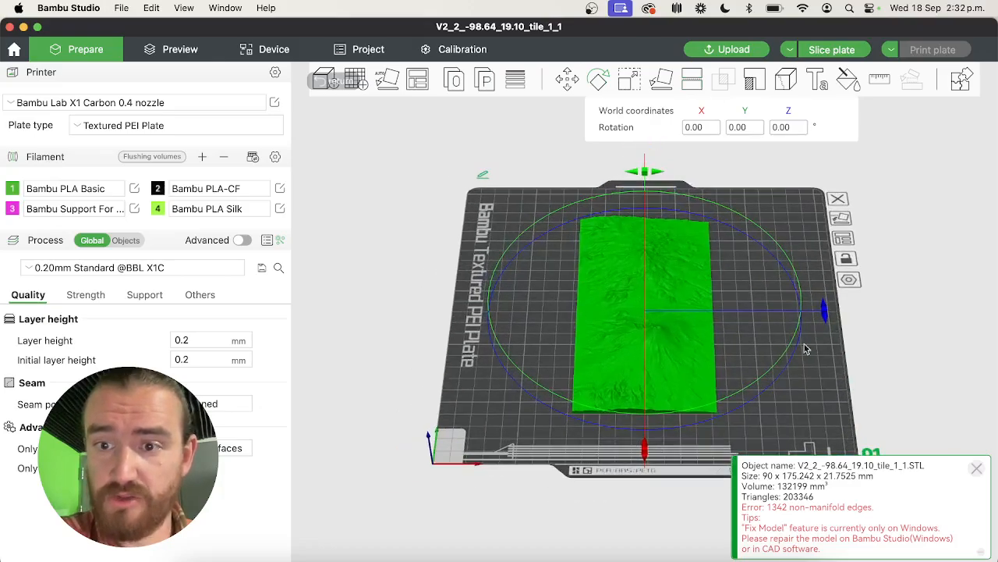
pyautogui.moveTo(824, 320); pyautogui.dragTo(648, 345)
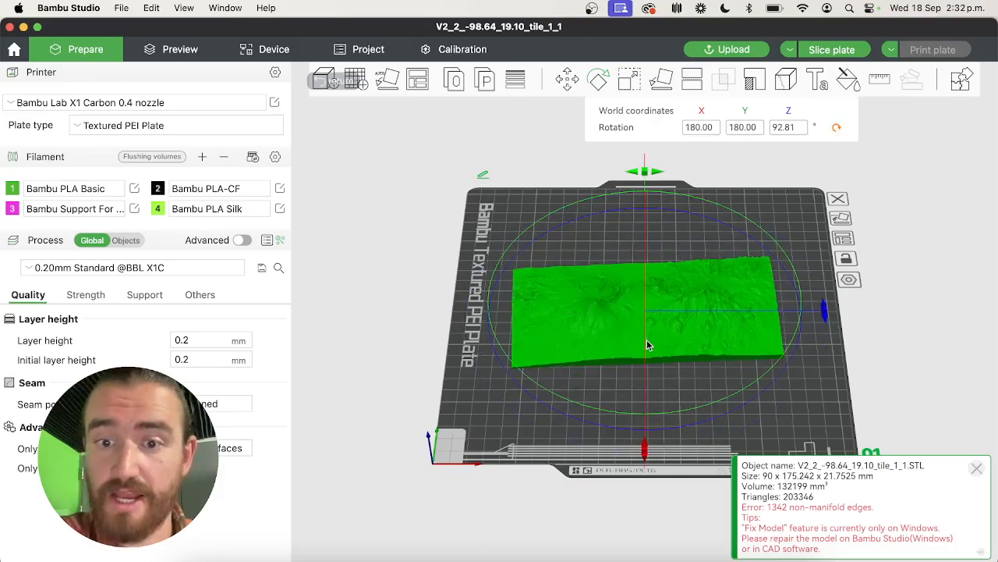
pyautogui.moveTo(825, 317); pyautogui.dragTo(717, 325)
# Inspect both volcanoes on the terrain model and shift it slightly toward the front of the plate.
pyautogui.press('z')
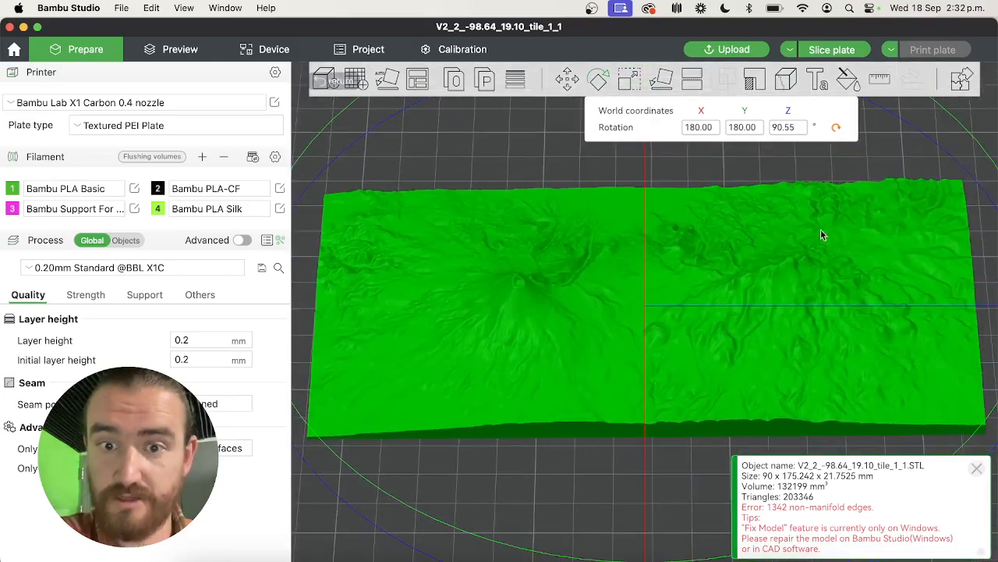
pyautogui.scroll(-2, 817, 213)
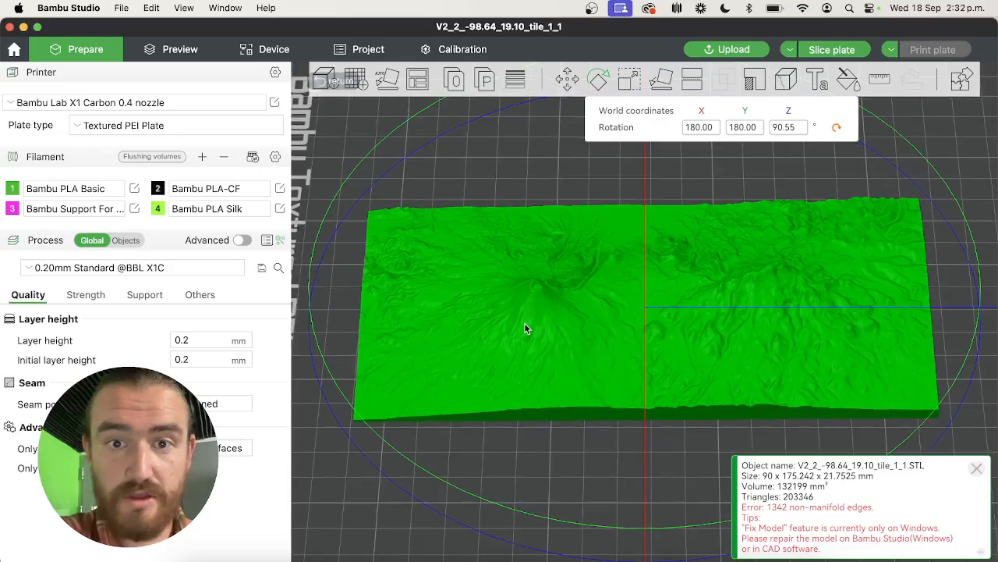
pyautogui.scroll(-3, 524, 322)
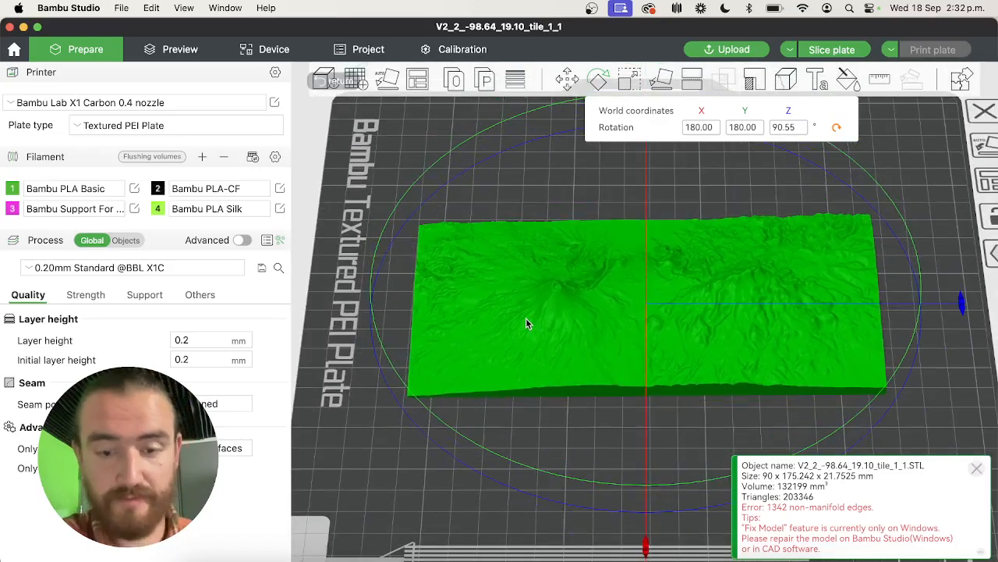
pyautogui.moveTo(526, 318)
pyautogui.mouseDown()
pyautogui.moveTo(526, 302)
pyautogui.moveTo(526, 315)
pyautogui.mouseUp()
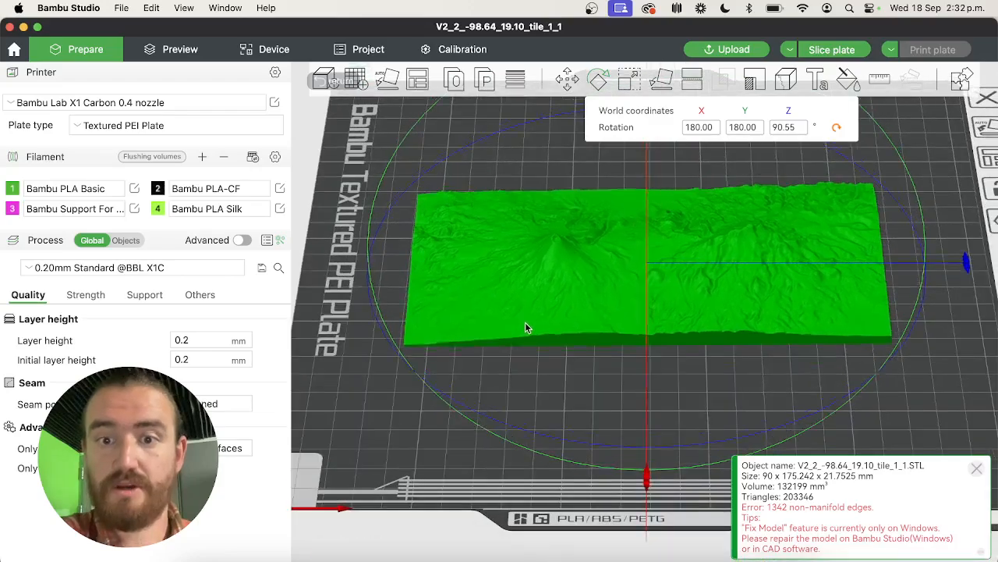
pyautogui.scroll(-3, 525, 322)
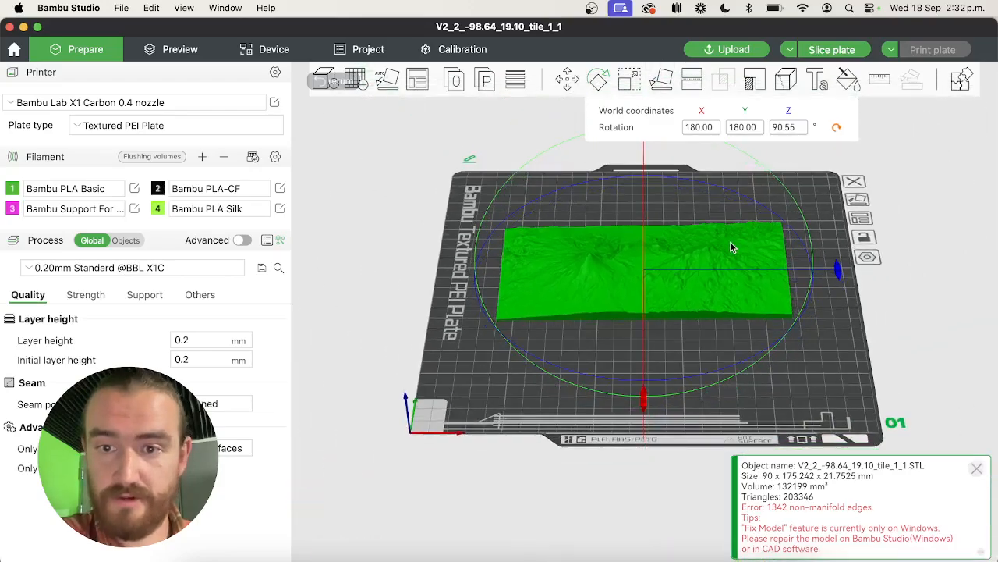
pyautogui.moveTo(731, 243); pyautogui.dragTo(731, 269)
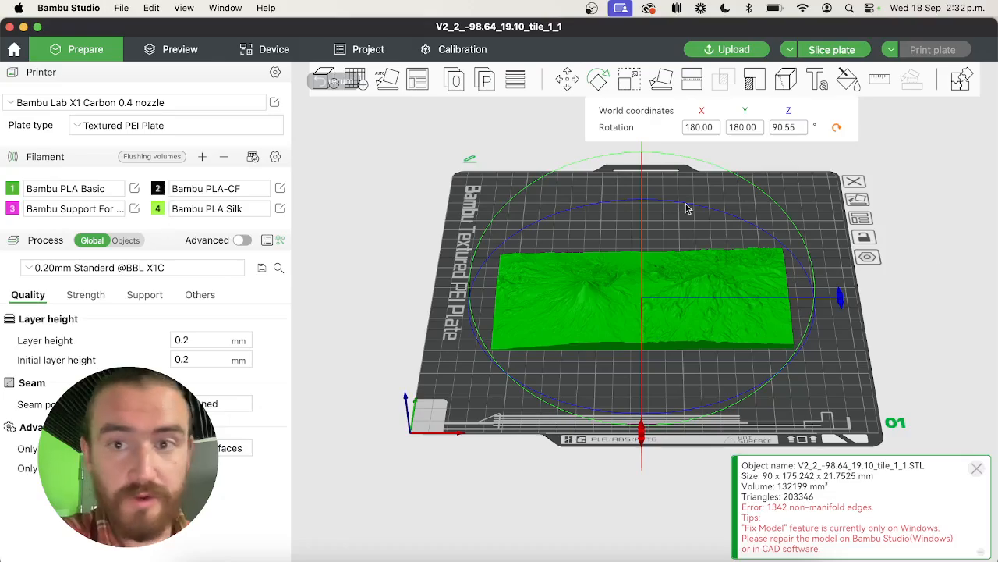
# Start color painting on the terrain model with filament 4 and the height range tool.
pyautogui.click(848, 82)
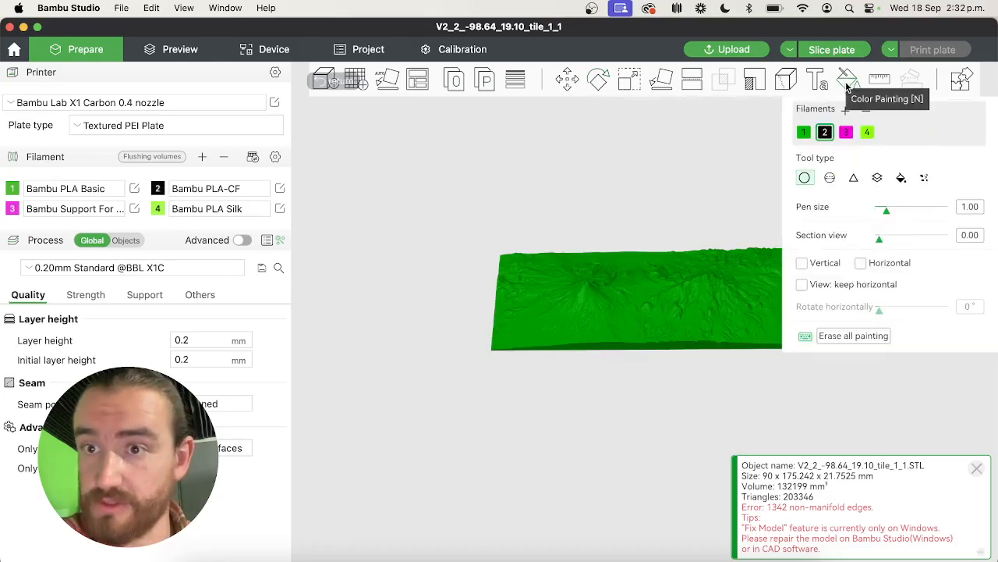
pyautogui.scroll(6, 776, 269)
pyautogui.scroll(-4, 776, 269)
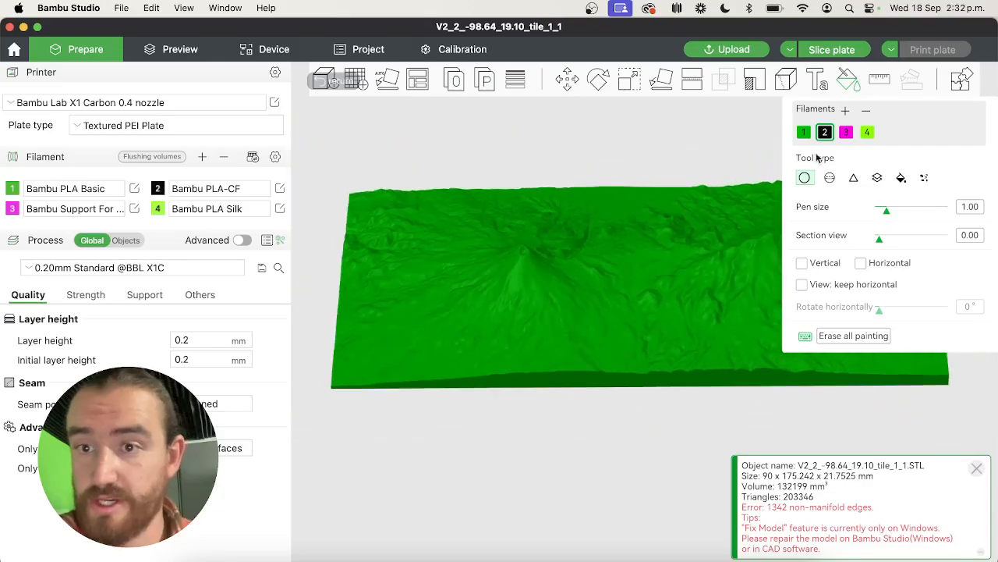
pyautogui.click(867, 132)
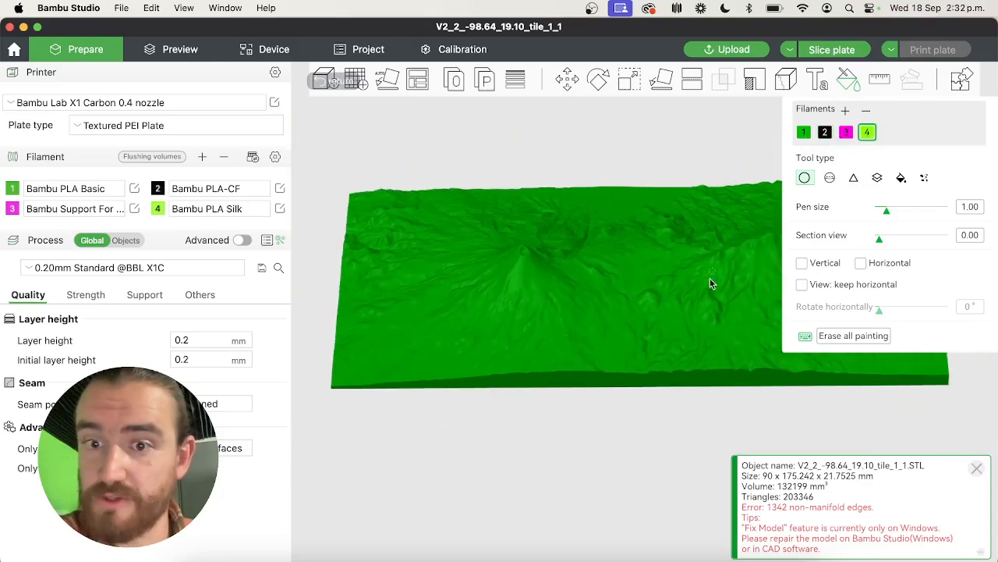
pyautogui.click(901, 179)
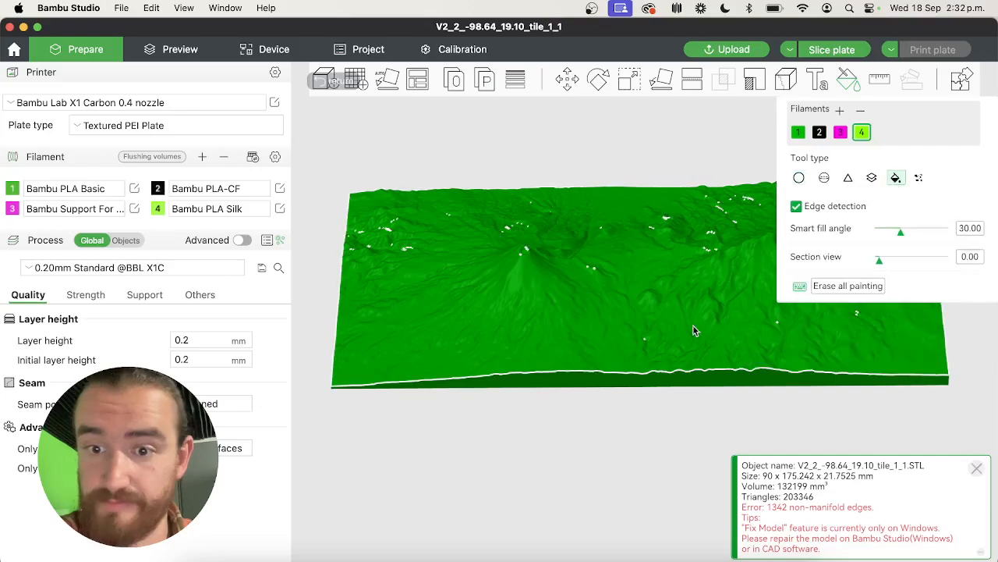
pyautogui.click(873, 180)
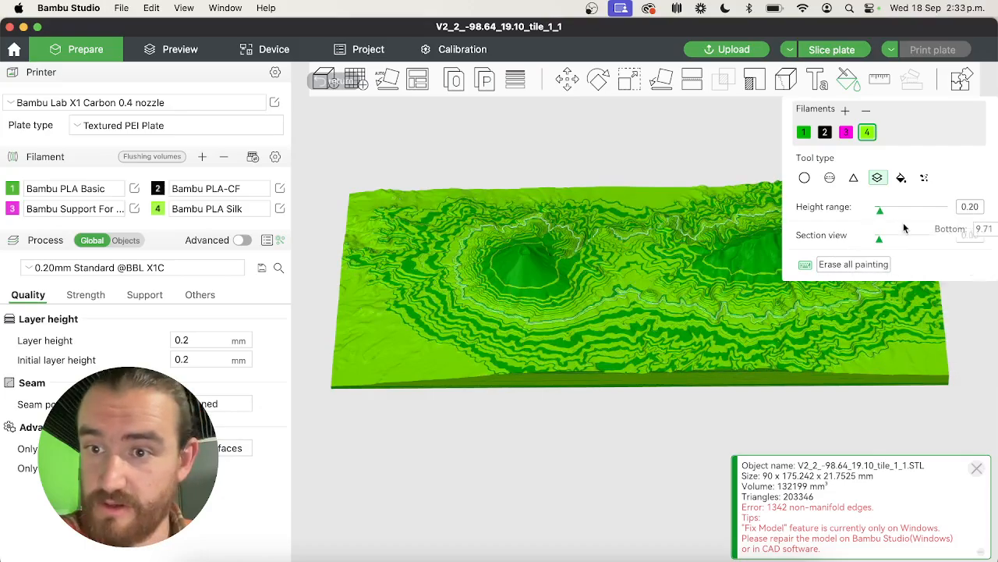
# Try painting the volcano slopes in filament 4 with a 0.10 height range, and undo the painted bands.
pyautogui.click(879, 212)
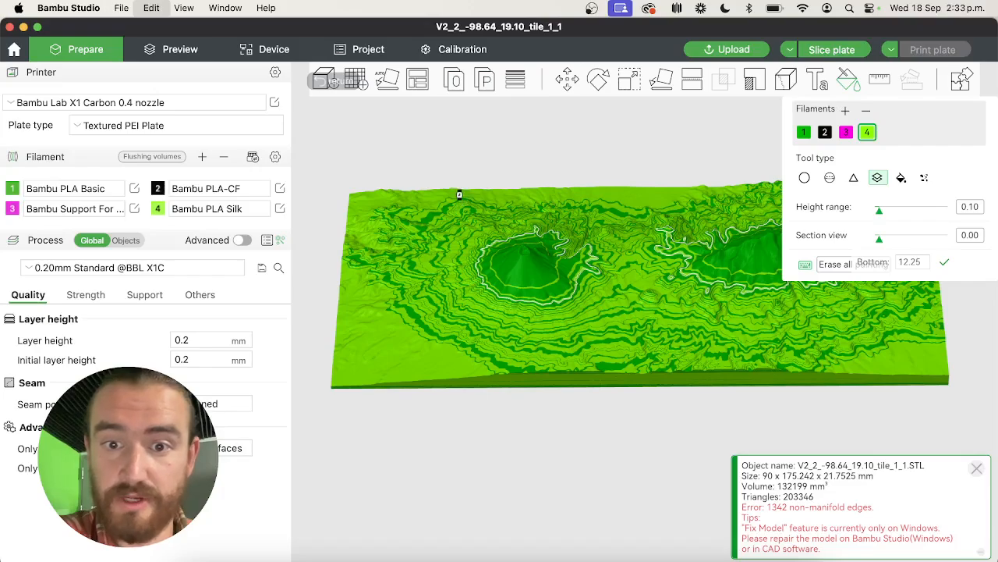
pyautogui.press('super+z')
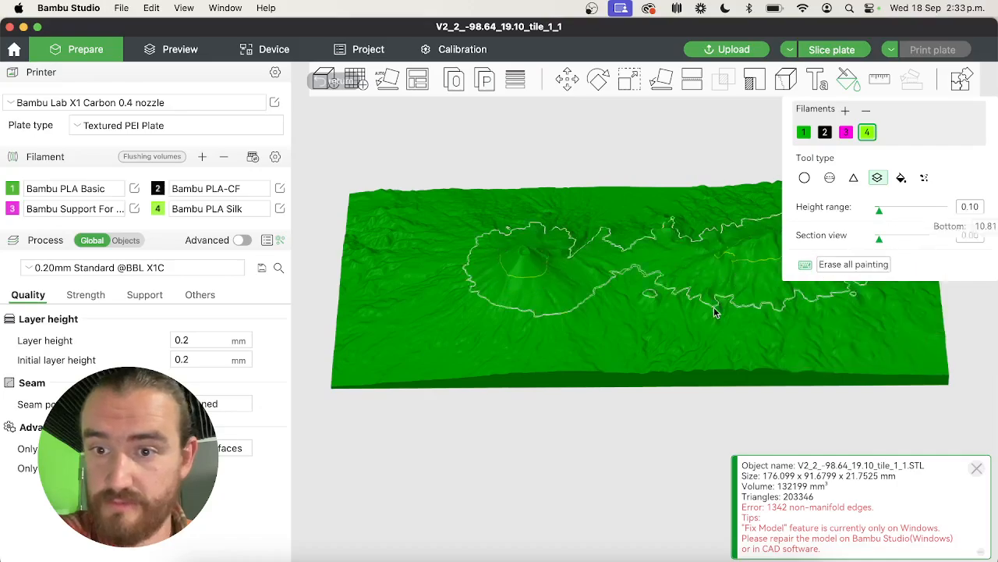
pyautogui.moveTo(723, 322); pyautogui.dragTo(901, 223)
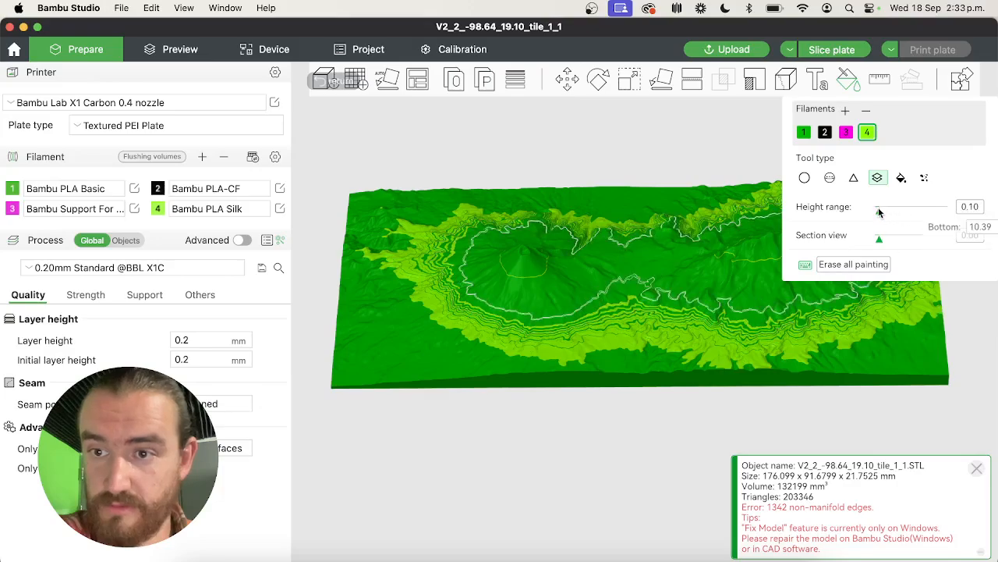
pyautogui.press('super+z')
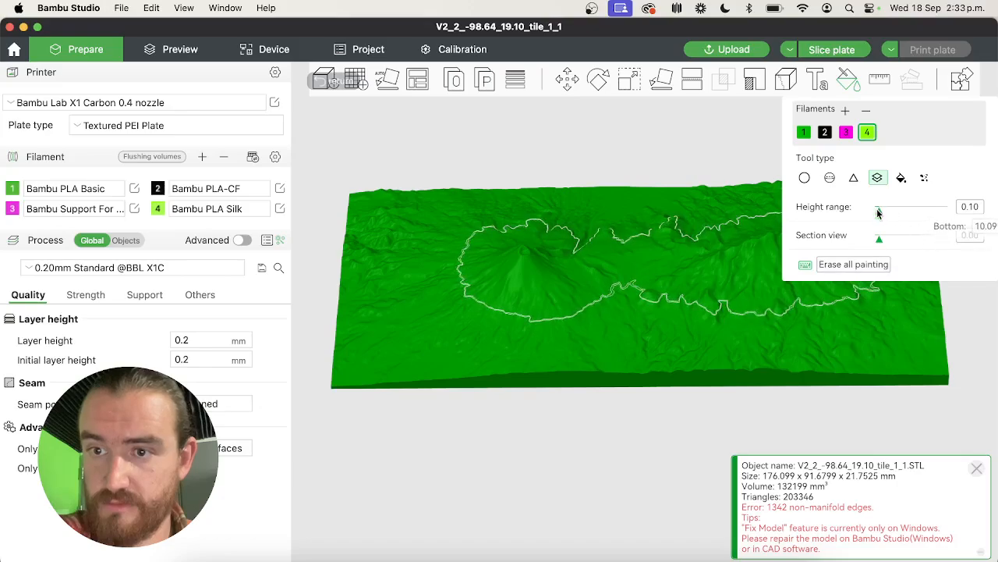
# Paint the lower terrain around both volcanoes in filament 4, using a 5.49 height range and a 0.10 section view.
pyautogui.moveTo(879, 210); pyautogui.dragTo(925, 208)
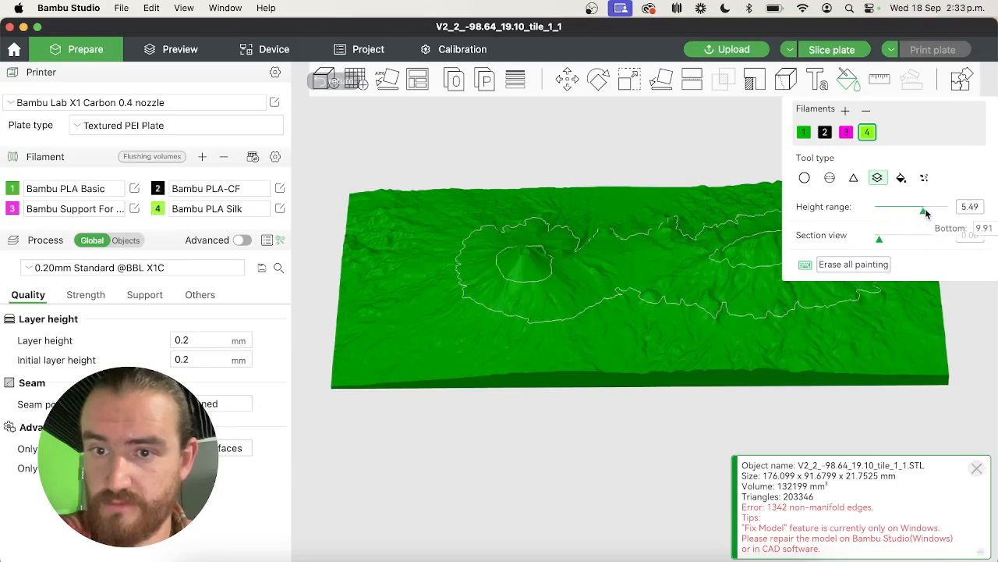
pyautogui.click(880, 240)
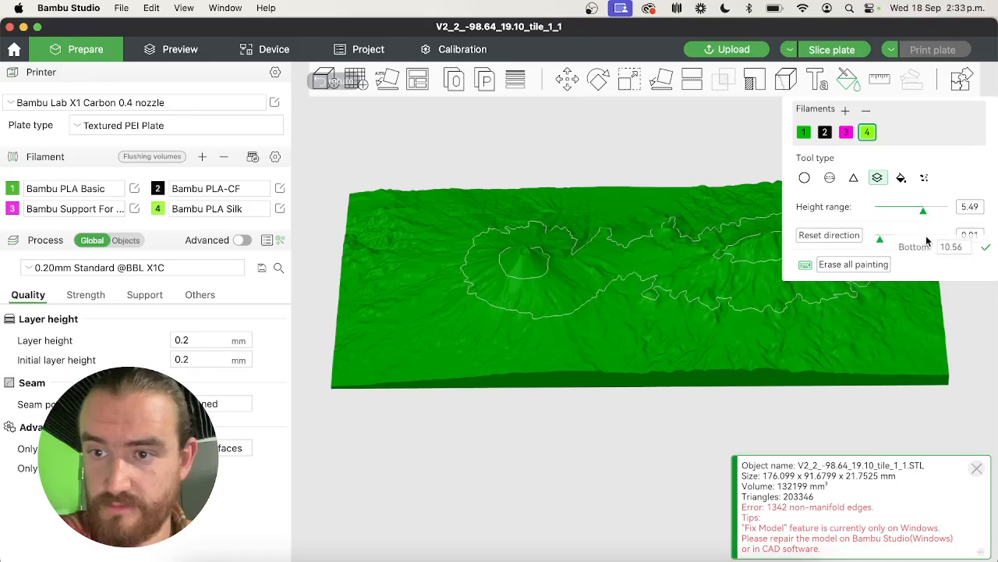
pyautogui.click(878, 241)
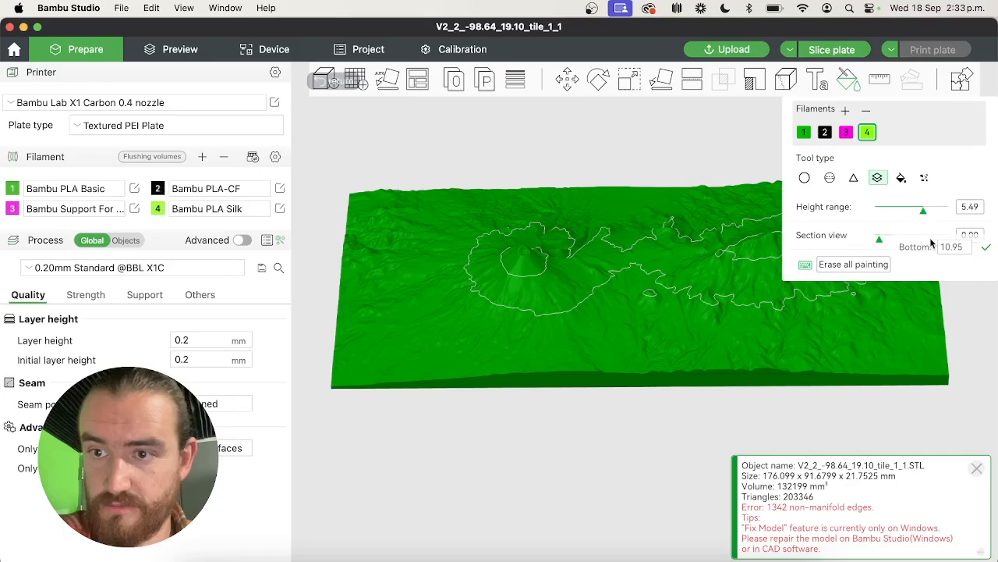
pyautogui.click(933, 237)
pyautogui.moveTo(913, 239); pyautogui.dragTo(871, 239)
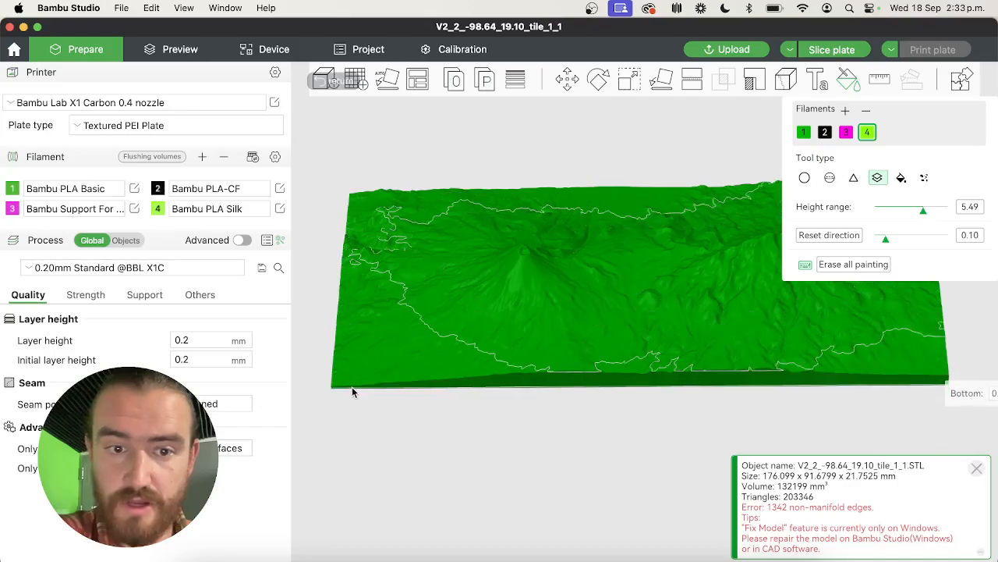
pyautogui.click(390, 371)
pyautogui.click(445, 348)
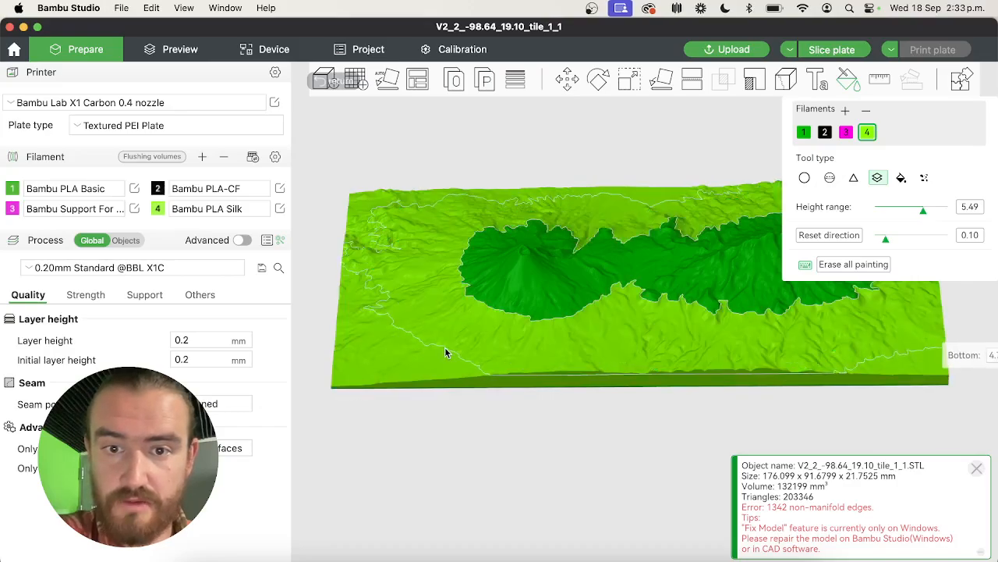
# Paint the upper volcano slopes in filament 4 with the height range tool, leaving only both summits in filament 1.
pyautogui.click(479, 320)
pyautogui.click(490, 313)
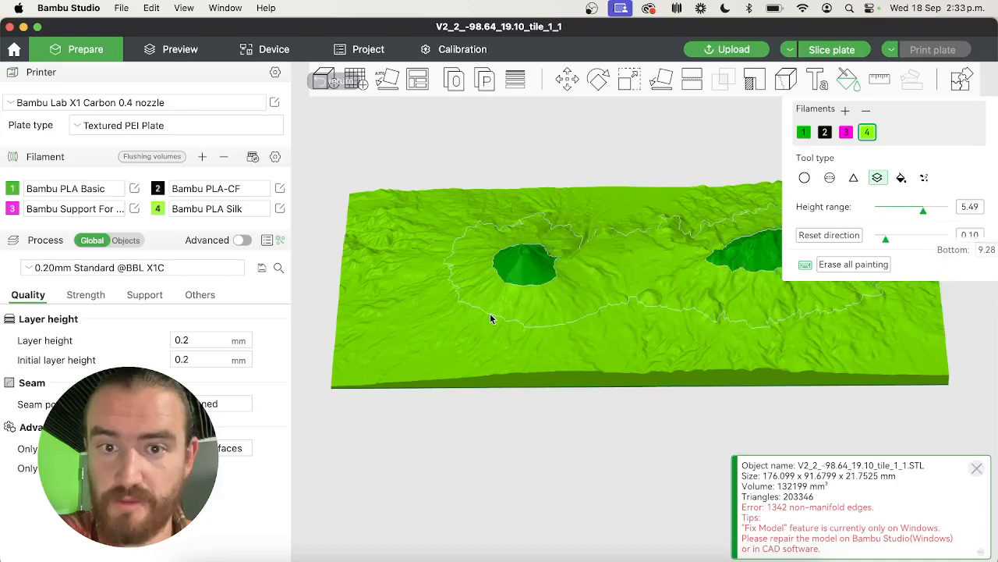
pyautogui.click(803, 132)
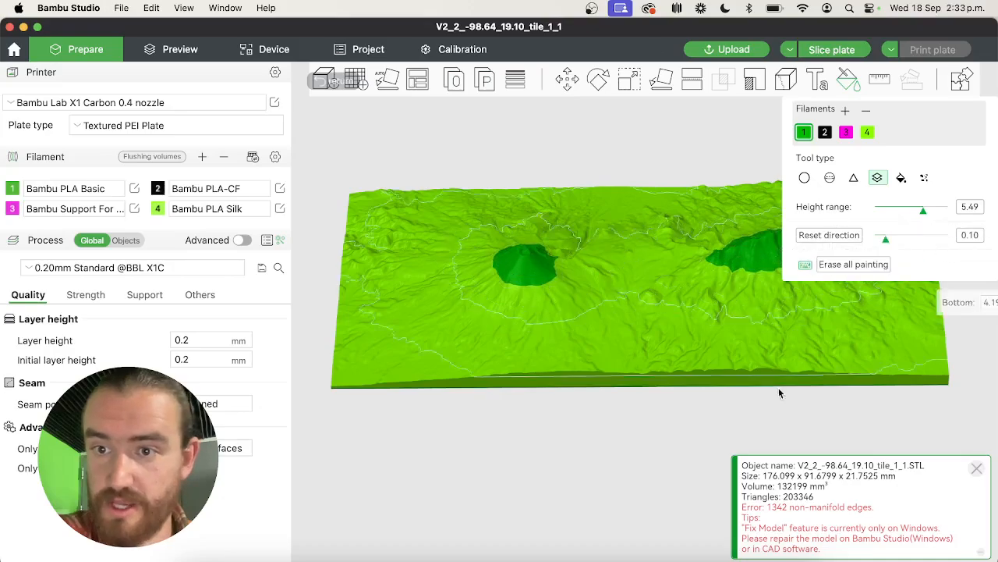
pyautogui.scroll(-5, 738, 403)
pyautogui.scroll(5, 738, 402)
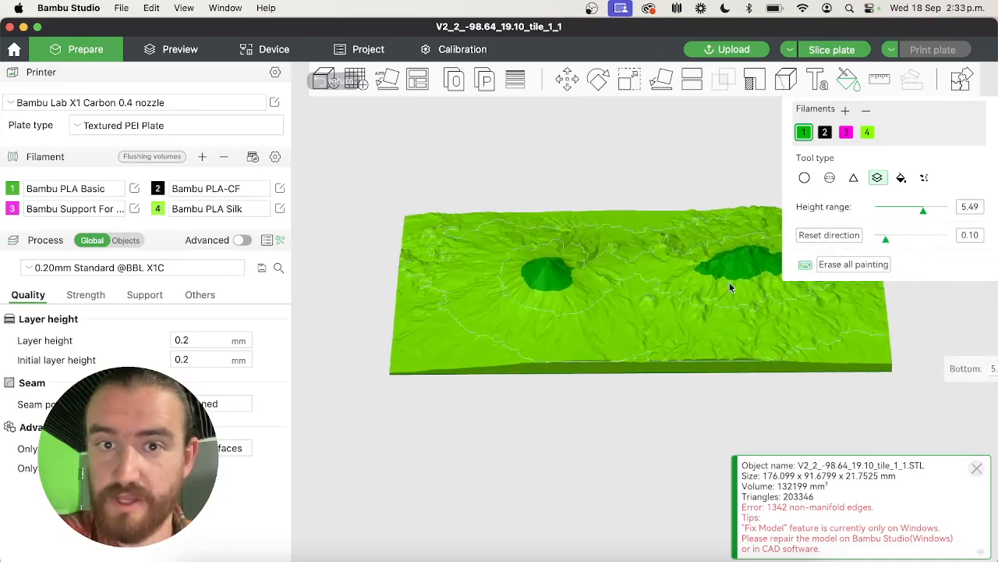
# Slice the plate with the two-color terrain model and dismiss the daily tip.
pyautogui.click(826, 50)
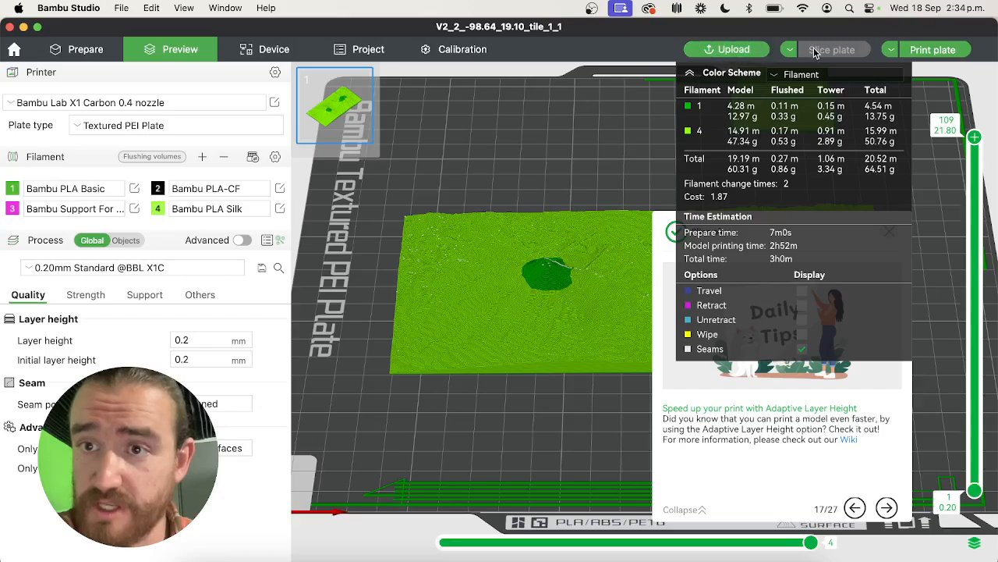
pyautogui.click(790, 49)
pyautogui.click(974, 137)
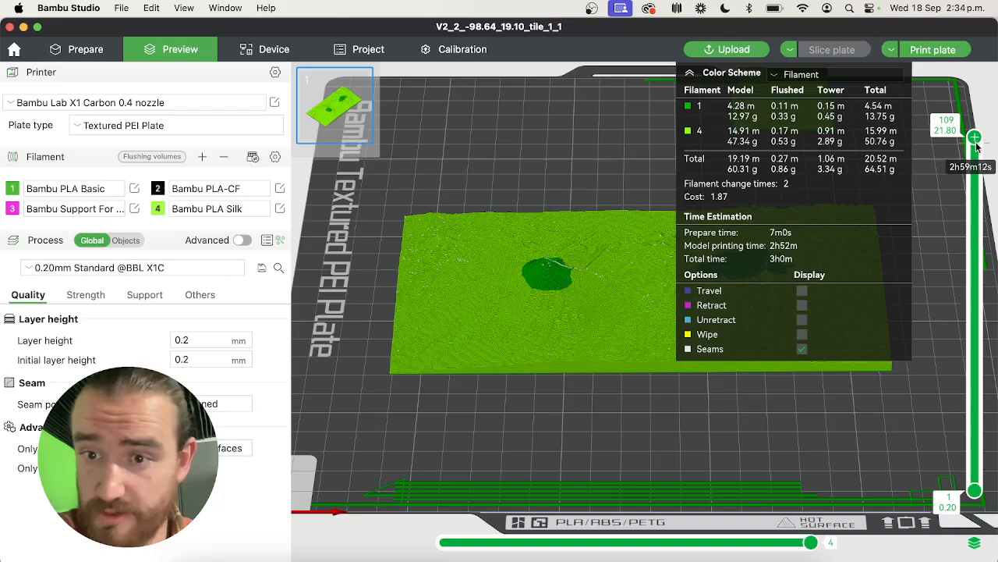
pyautogui.click(789, 50)
pyautogui.click(842, 50)
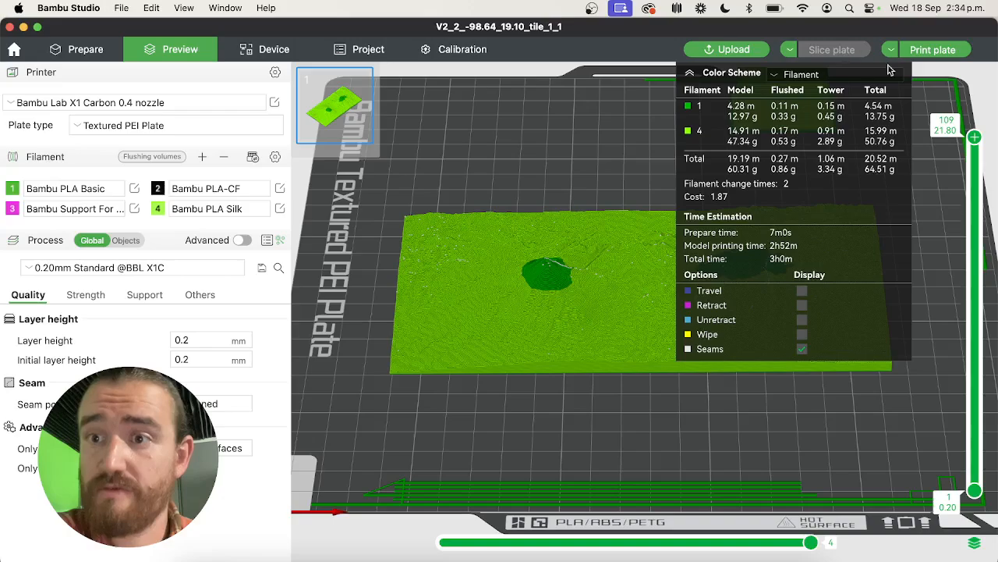
# Collapse the color scheme summary and preview the sliced terrain with the upper layer limit lowered to layer 101.
pyautogui.click(691, 74)
pyautogui.moveTo(974, 138); pyautogui.dragTo(928, 223)
pyautogui.press('Up')
pyautogui.press('Up')
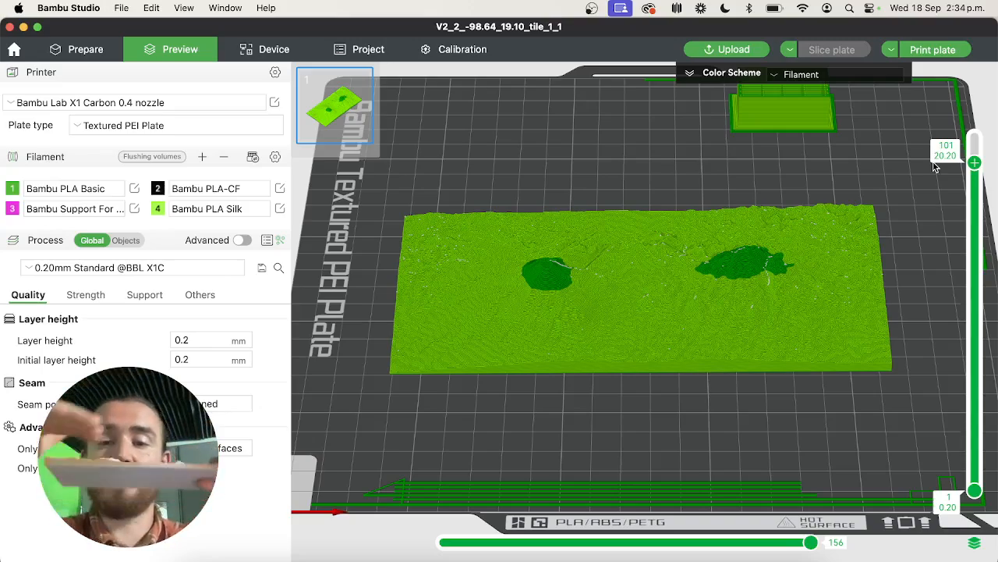
# Send the sliced plate to the printer as a print job, with the two PLA filaments mapped to AMS slots A1 and A4.
pyautogui.click(932, 51)
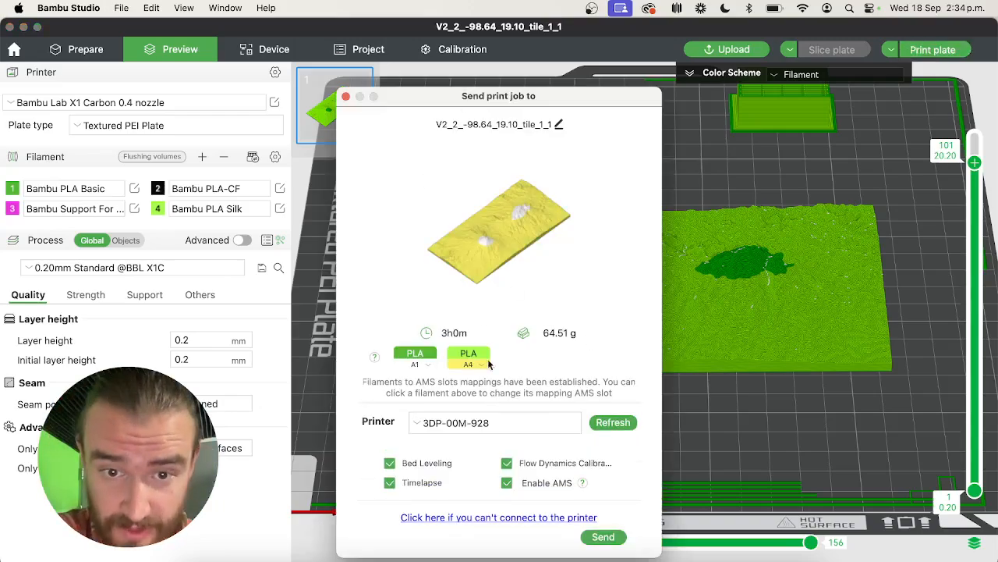
pyautogui.moveTo(594, 491)
pyautogui.click(606, 537)
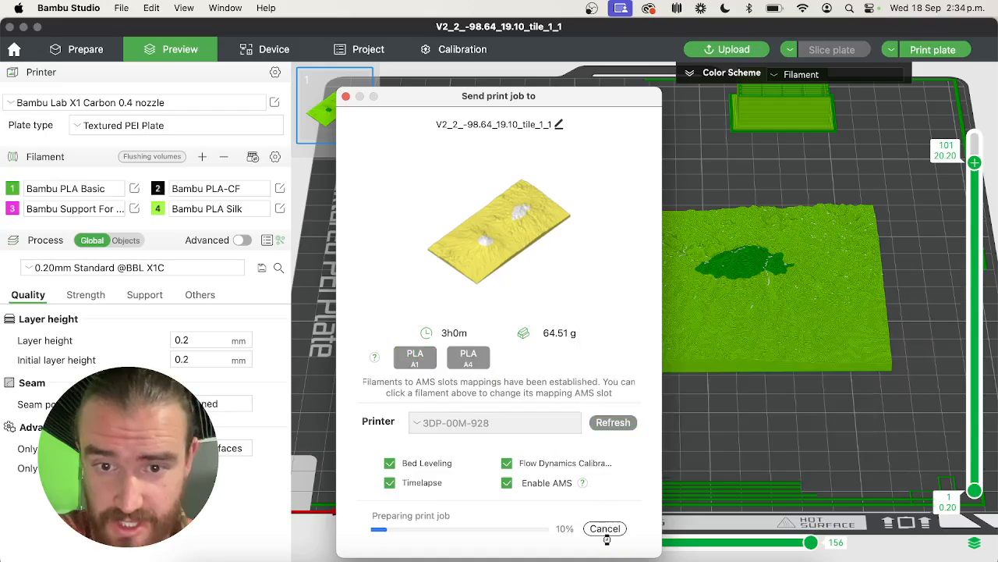